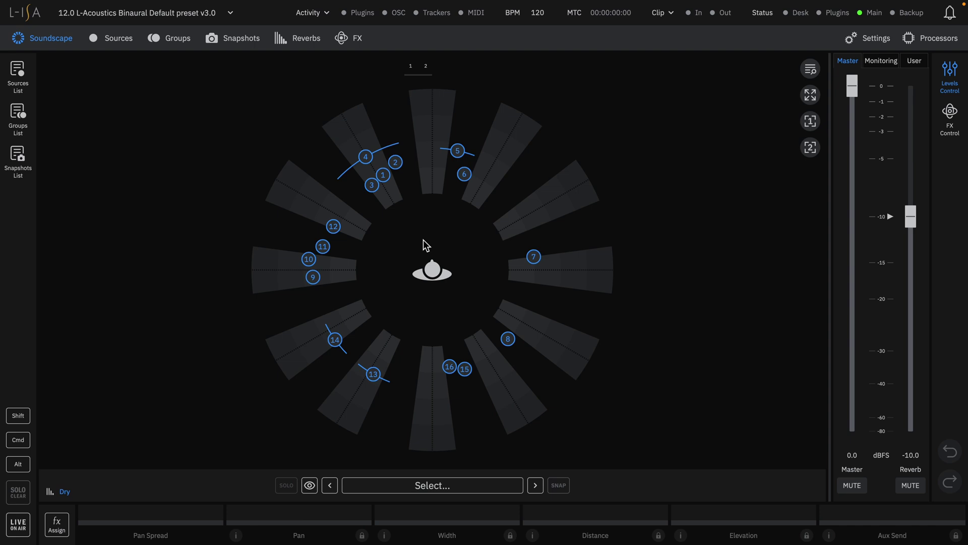
Browse New From Template in the project menu, then close it without loading a template
click(191, 14)
mouse_move(192, 45)
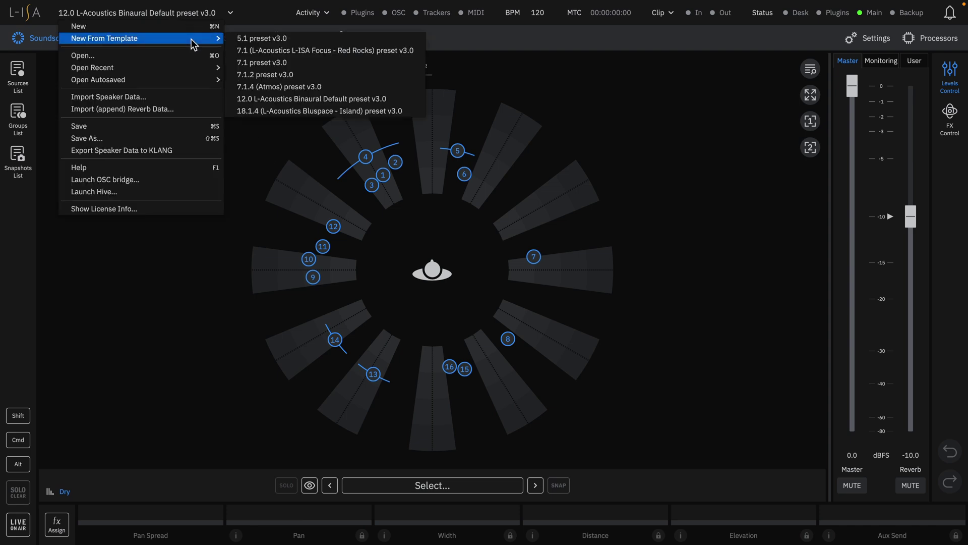
click(290, 152)
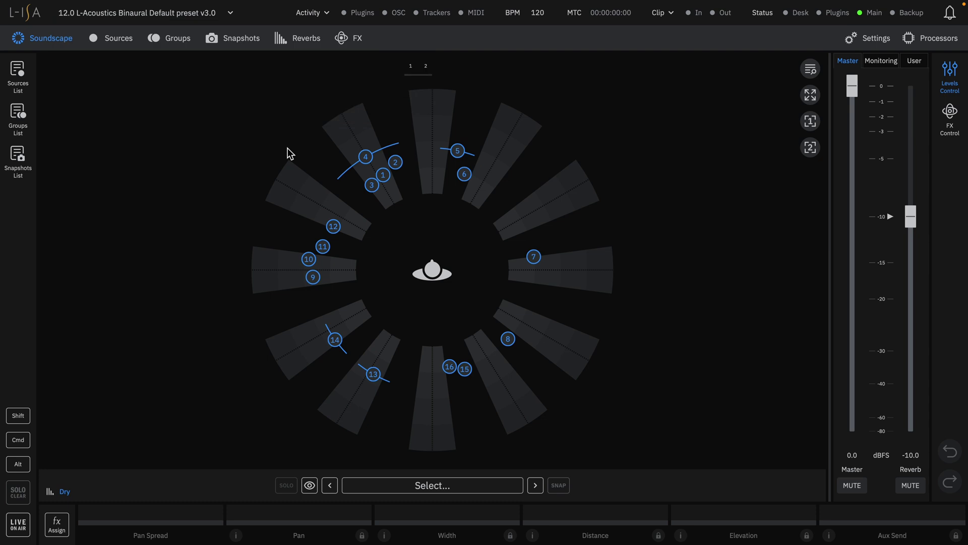
In the Sources list, add two new sources, Source 18 and Source 19
click(119, 39)
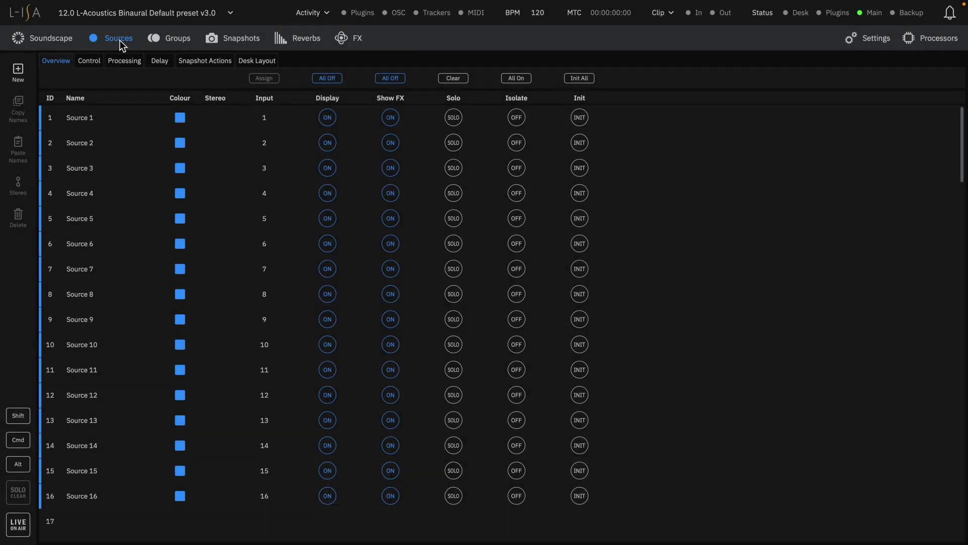
scroll(118, 160, down, 3)
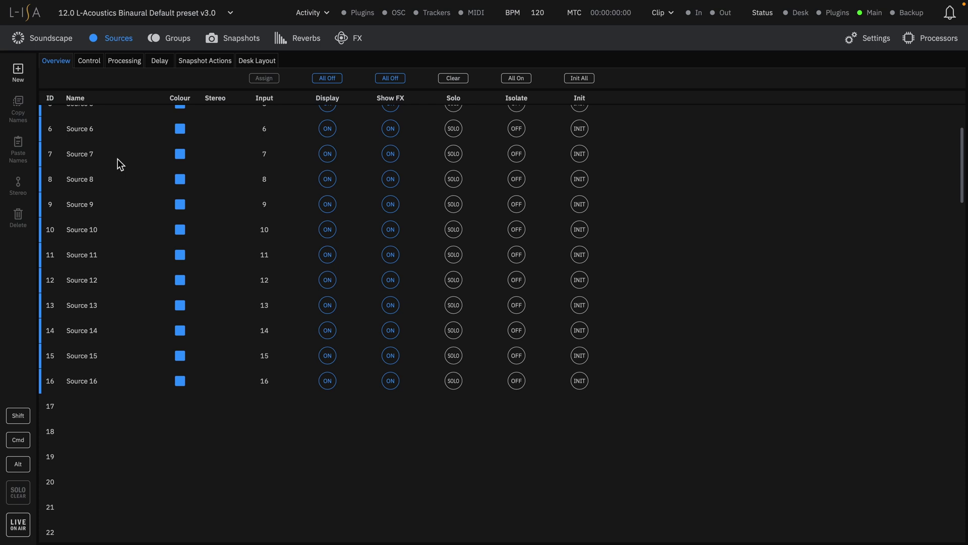
scroll(118, 159, up, 3)
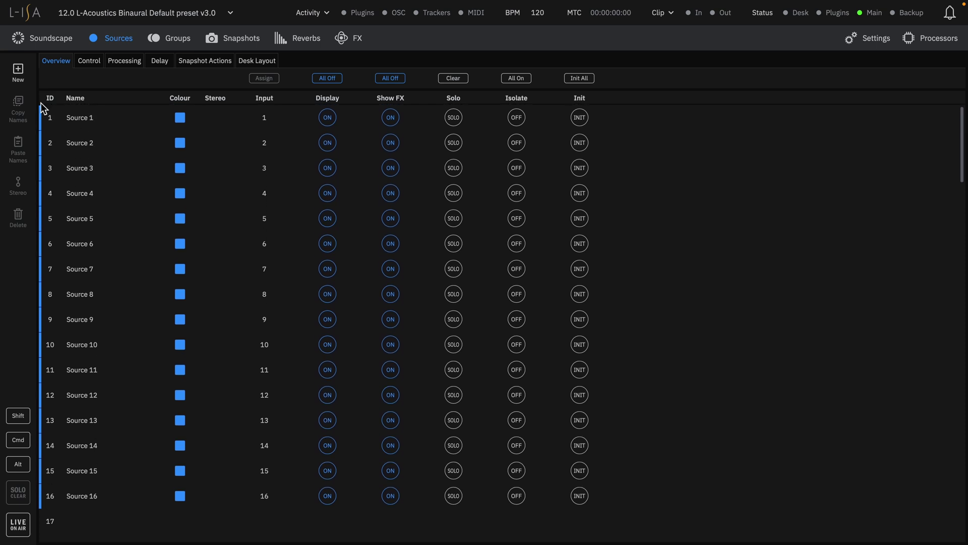
click(23, 77)
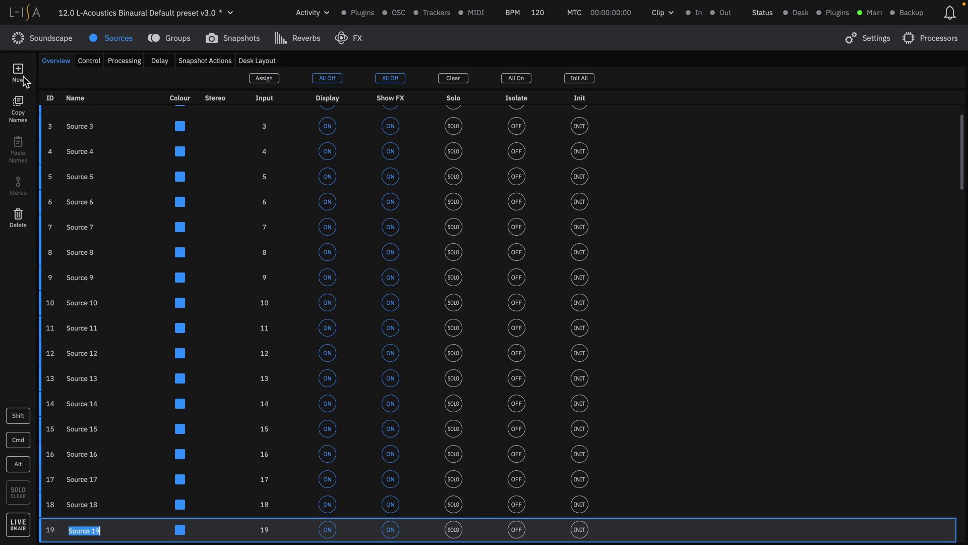
click(102, 232)
key(ctrl+n)
Create new sources in empty rows 22 and 24
scroll(102, 232, down, 1)
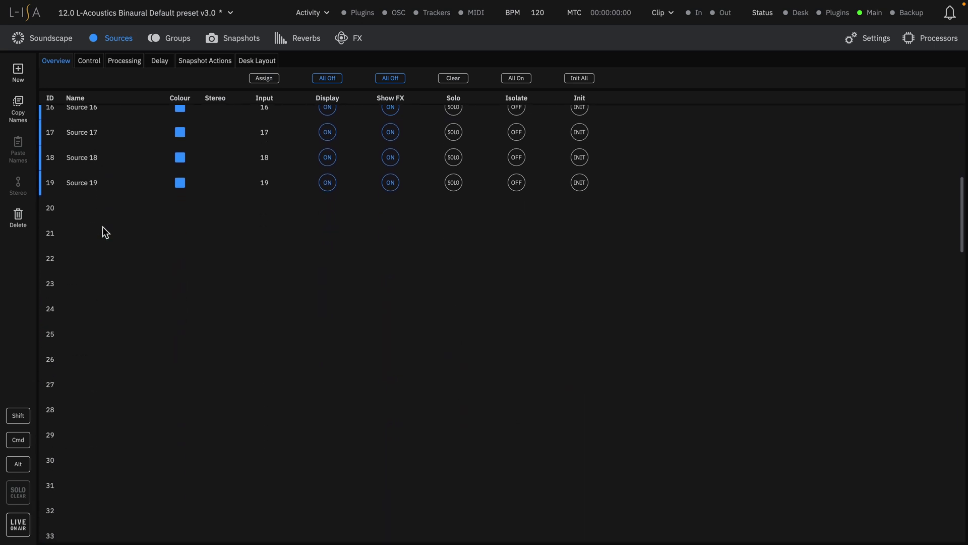
double_click(91, 259)
click(90, 322)
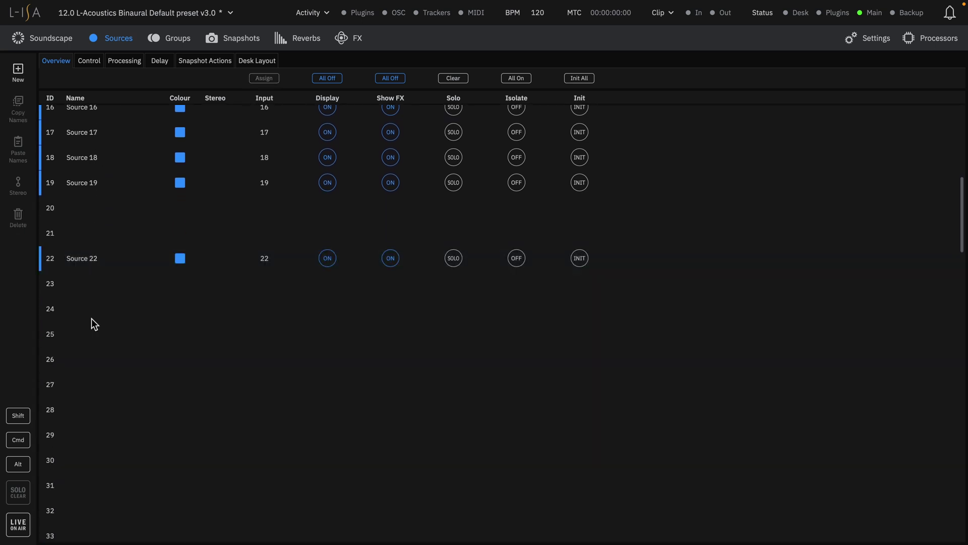
double_click(91, 318)
scroll(92, 286, up, 6)
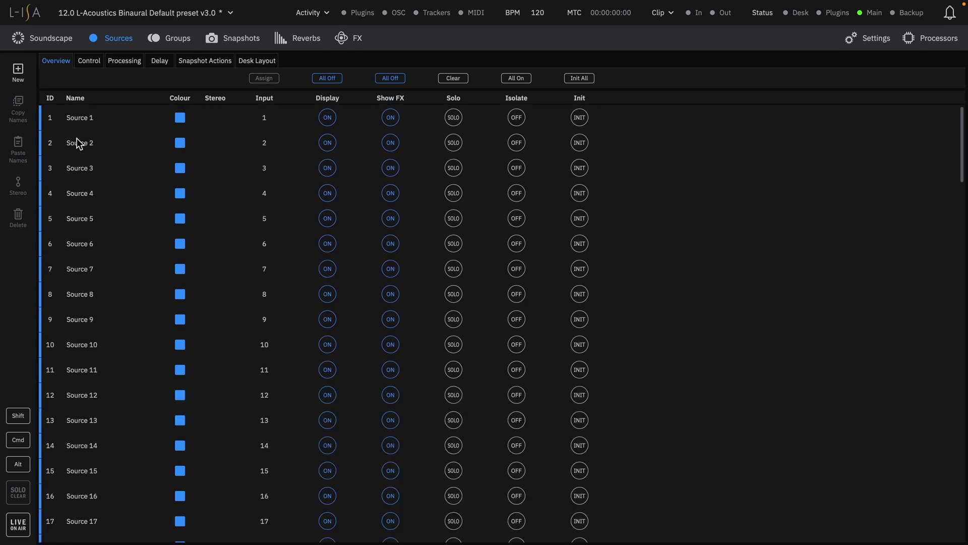
Rename Source 1 to 'Kick'
double_click(81, 119)
text(Kick)
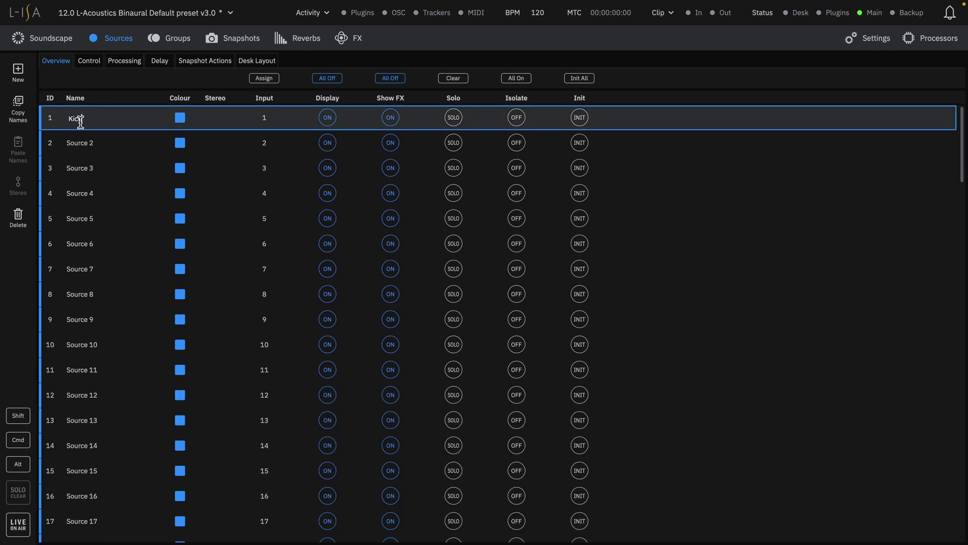
key(Tab)
key(Tab)
key(Tab)
key(Tab)
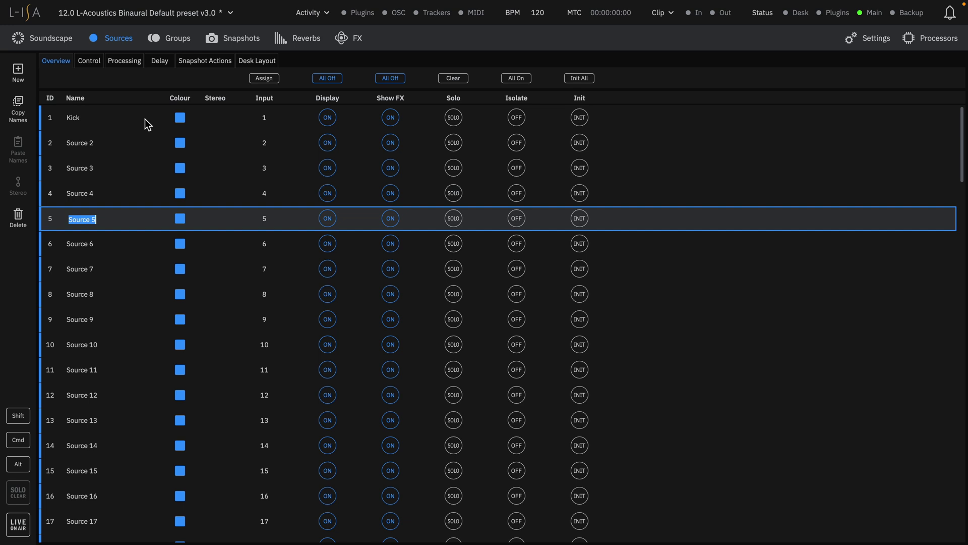
key(shift+Tab)
key(shift+Tab)
key(shift+Tab)
key(shift+Tab)
key(Tab)
key(Tab)
key(Tab)
key(Tab)
key(Tab)
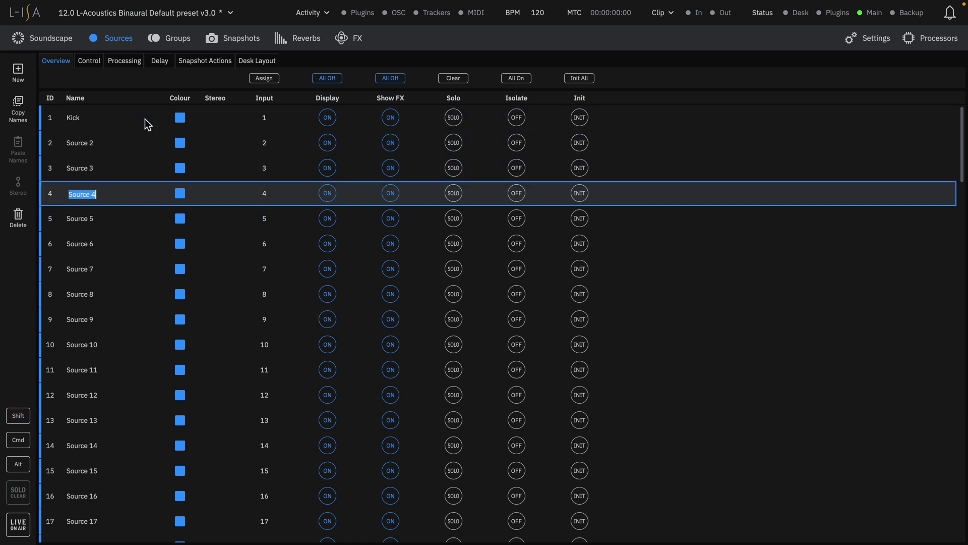
key(shift+Tab)
key(shift+Tab)
key(shift+Tab)
key(shift+Tab)
key(shift+Tab)
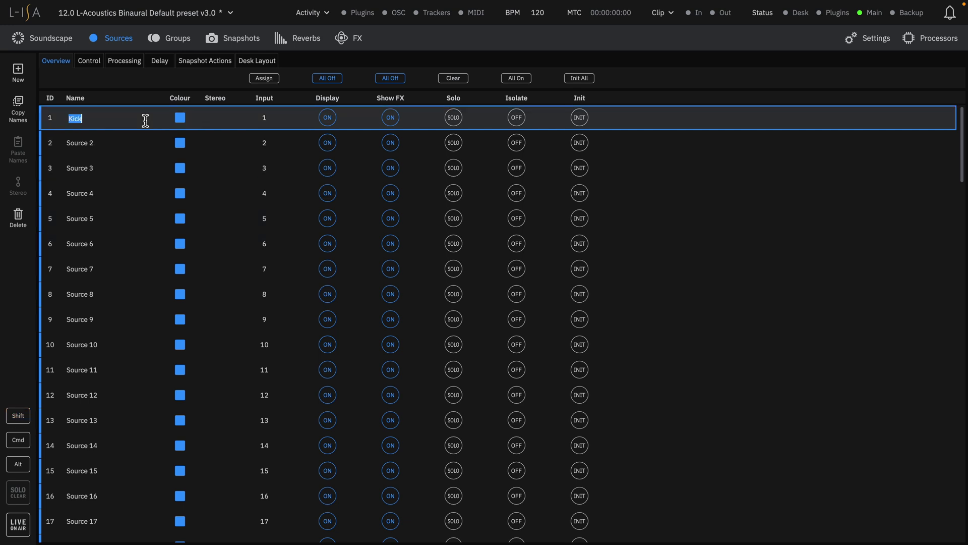
key(Return)
Colour Kick red, Source 2 green and Source 3 orange
click(179, 118)
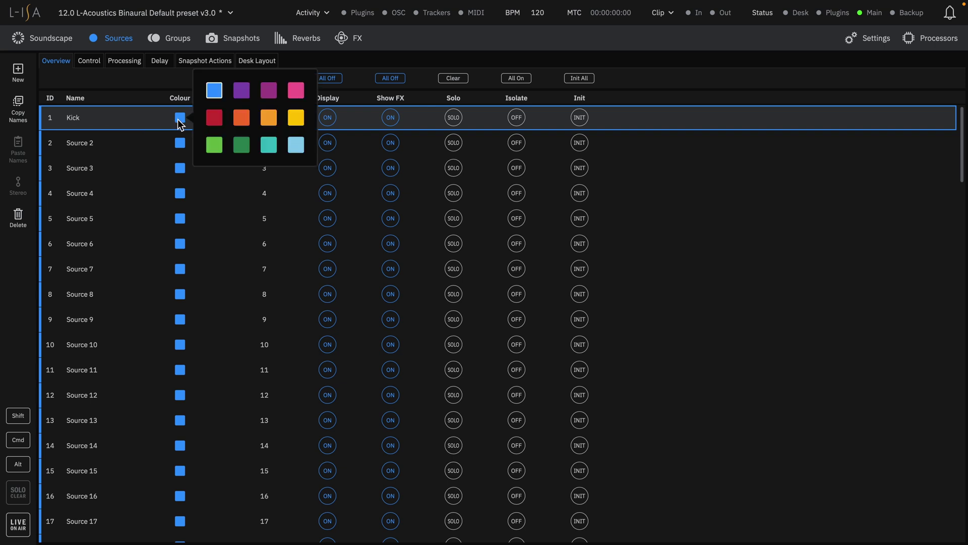
click(214, 118)
click(180, 143)
click(214, 170)
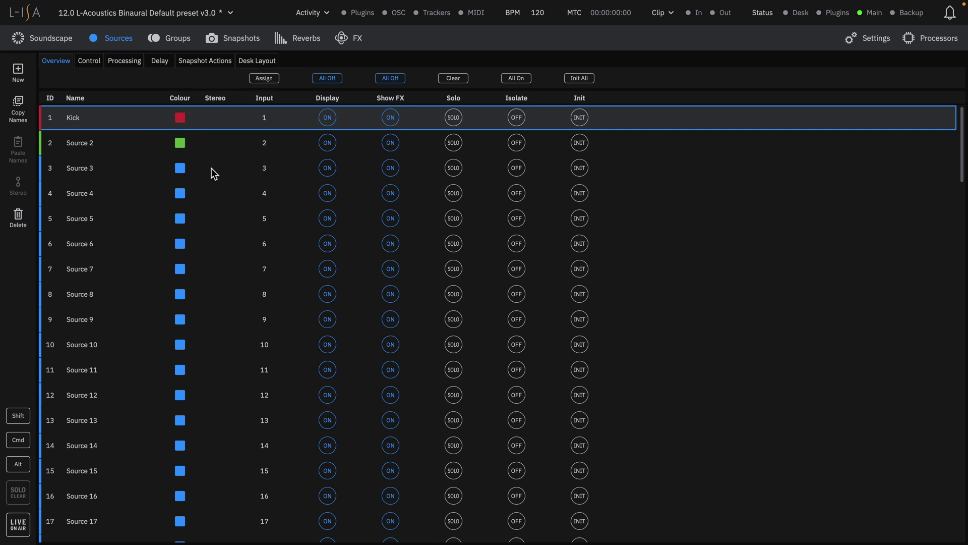
click(181, 169)
click(241, 167)
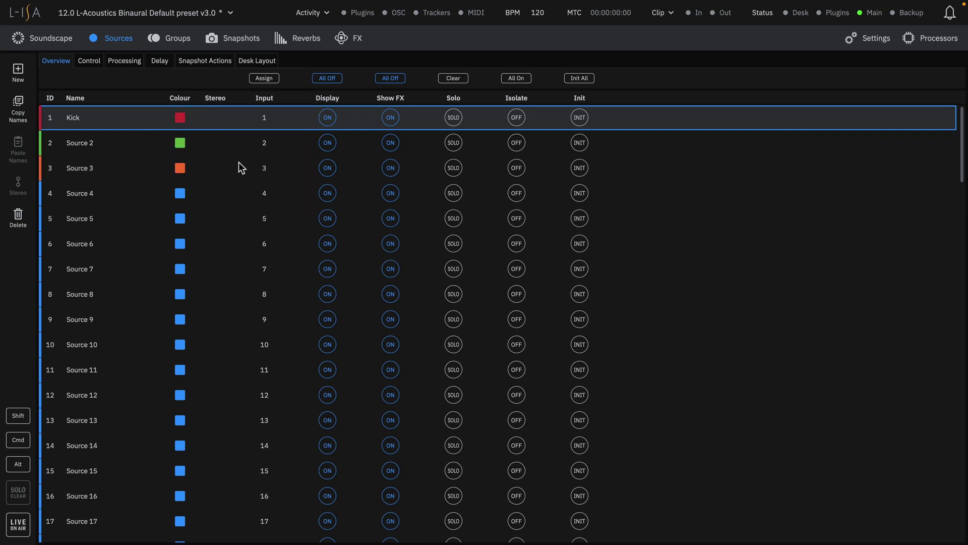
Test Kick's Input, Display, Show FX and Solo controls, then turn its Isolate off
click(266, 119)
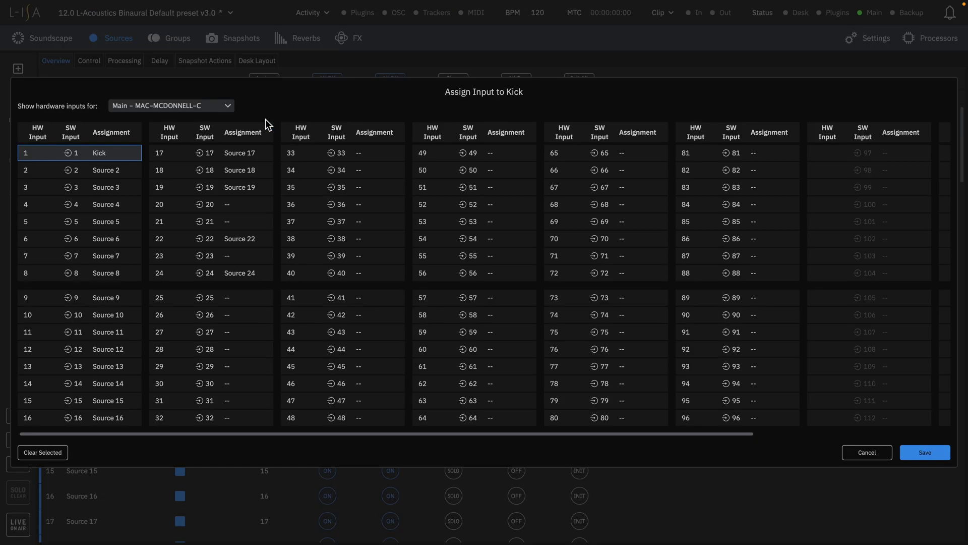
key(Escape)
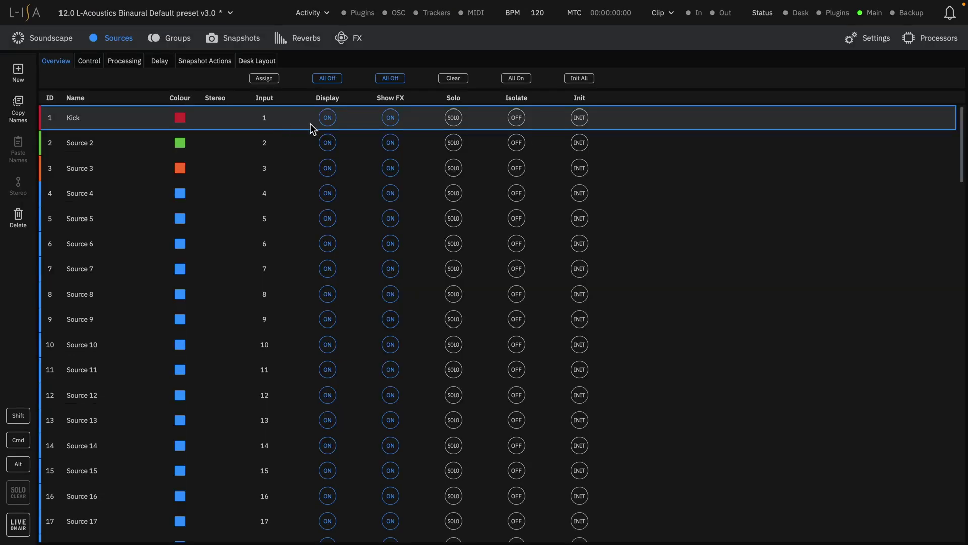
click(332, 120)
click(332, 120)
click(388, 121)
click(393, 120)
click(455, 120)
click(460, 121)
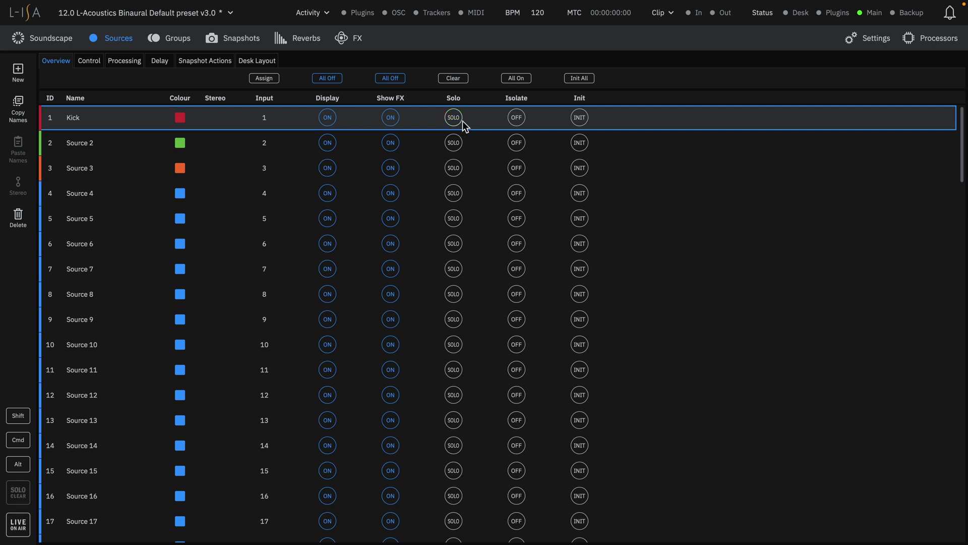
click(523, 122)
Select Sources 7 and 8 and link them as a stereo pair
click(90, 266)
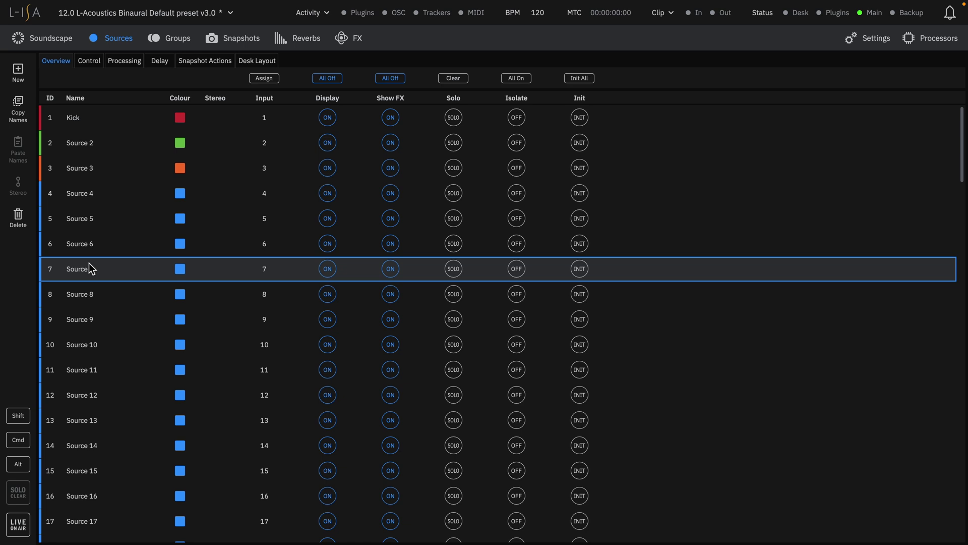
super+click(97, 295)
click(24, 192)
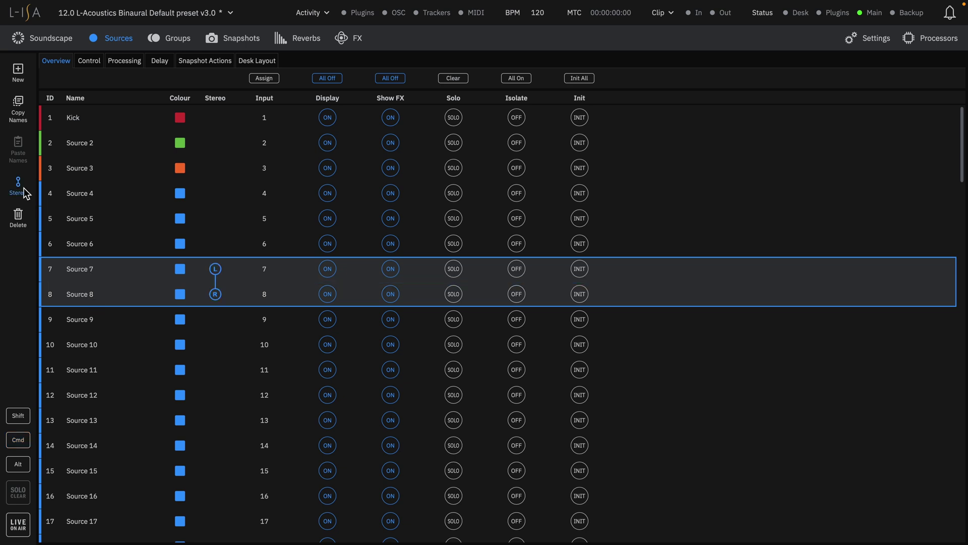
click(24, 193)
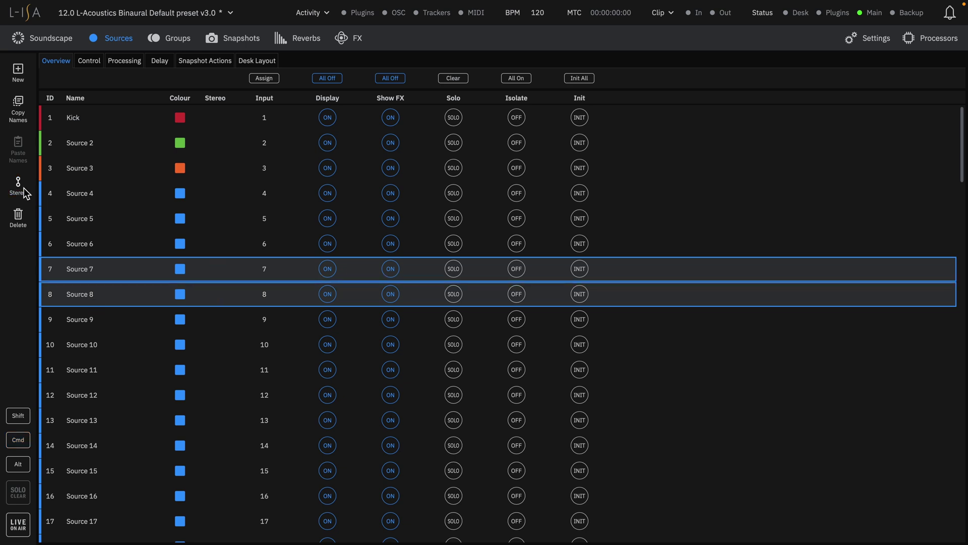
click(25, 194)
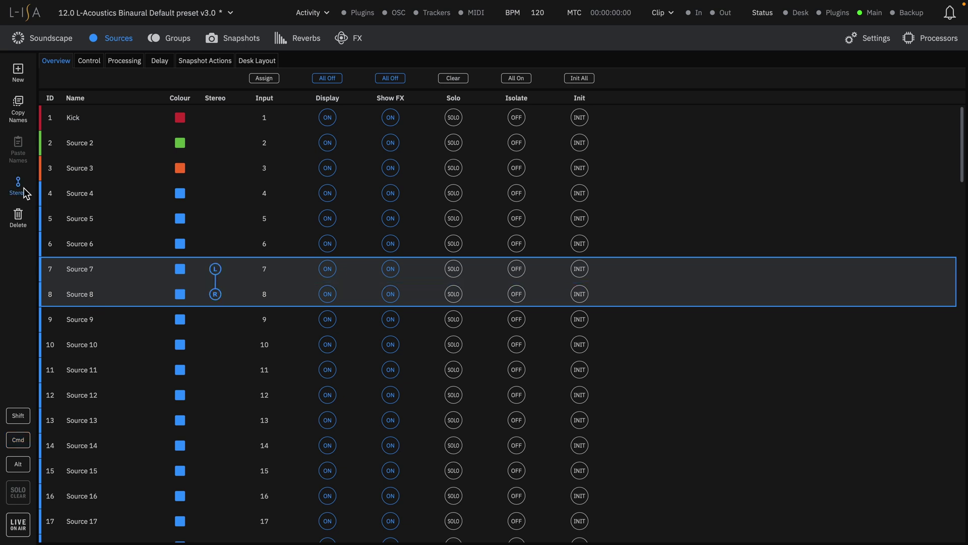
Pair Sources 9–14 in stereo, remove those links, and reselect Kick
click(93, 320)
shift+click(93, 446)
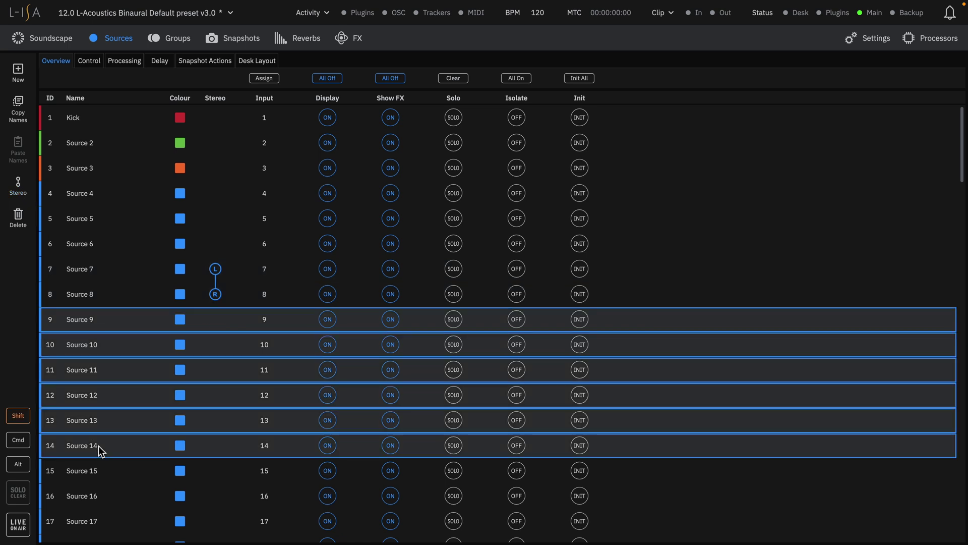
click(23, 194)
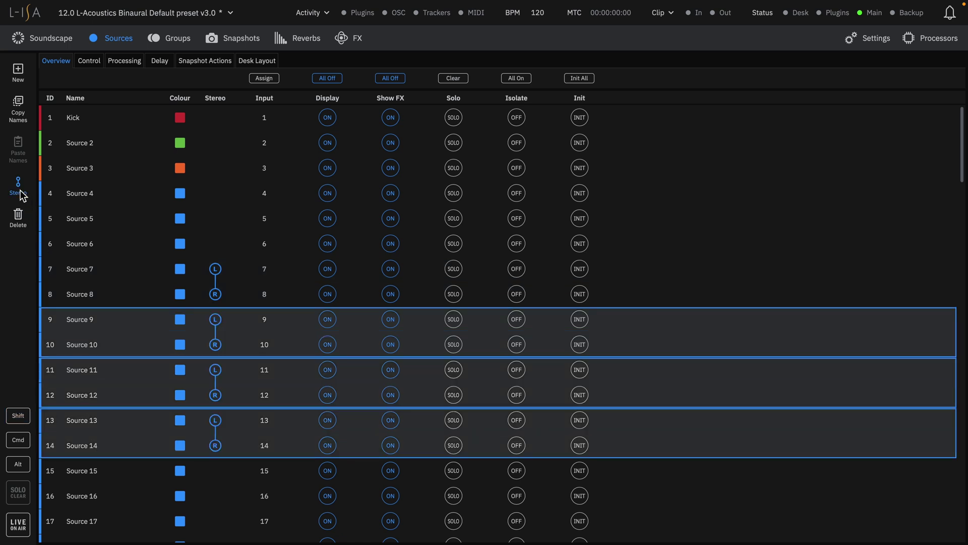
click(20, 192)
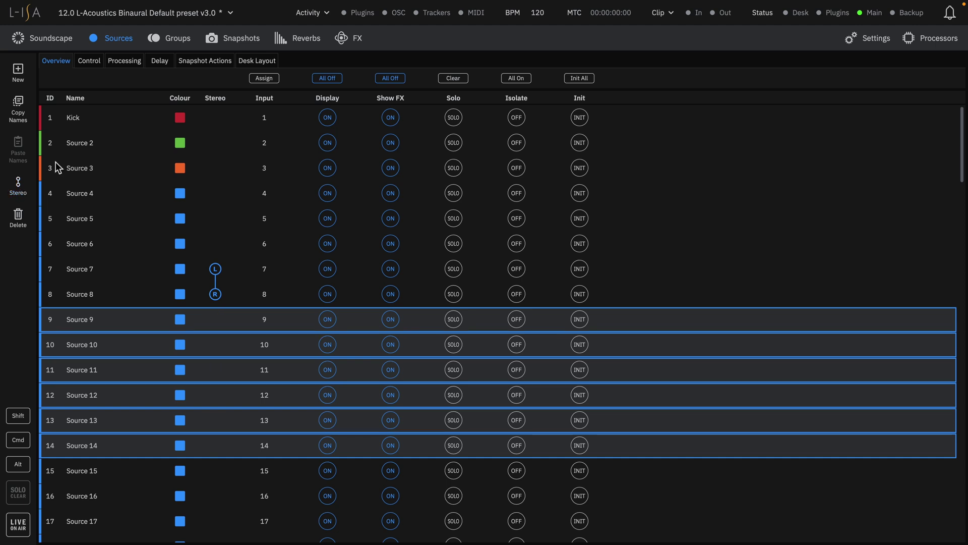
click(93, 123)
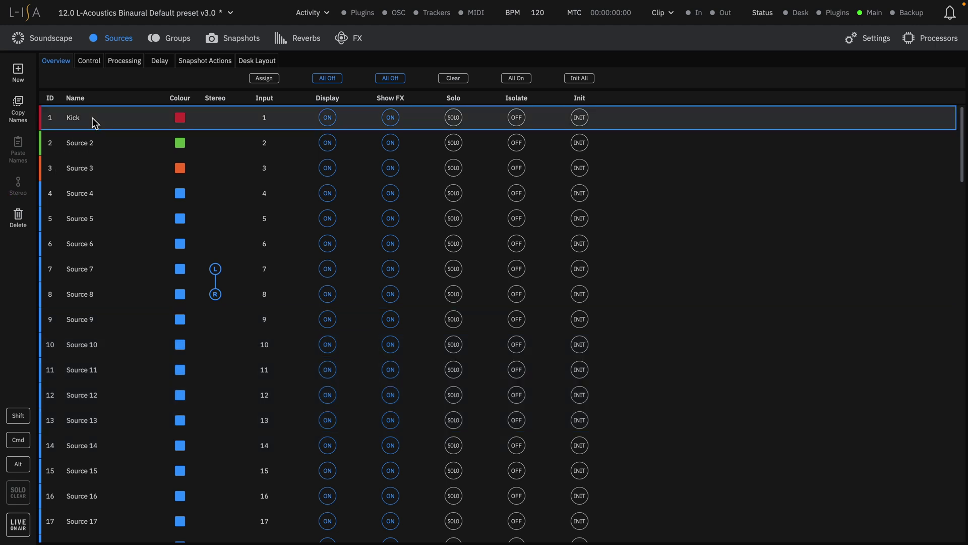
Browse Control and Processing views, then try Kick's delay in Dynamic and Static modes, leaving it off
click(85, 62)
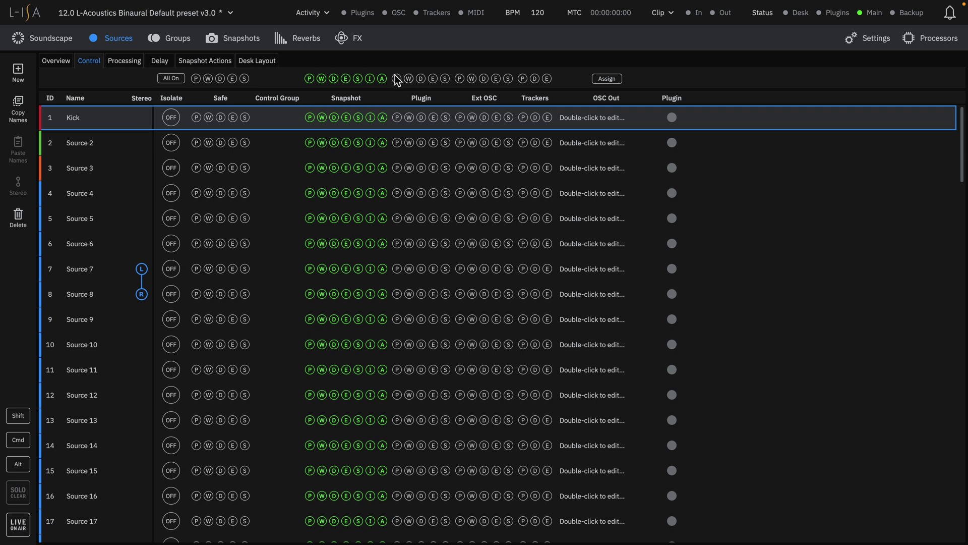
click(130, 60)
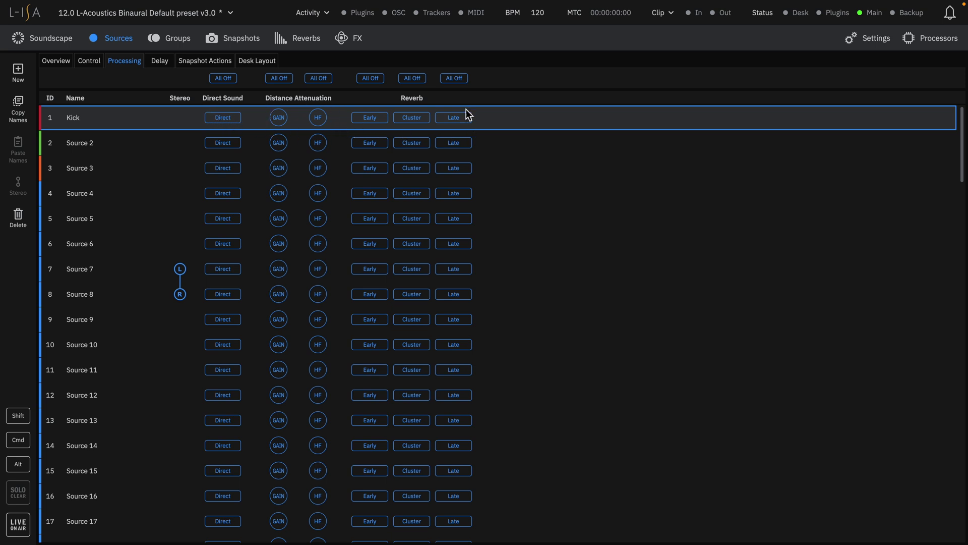
click(166, 61)
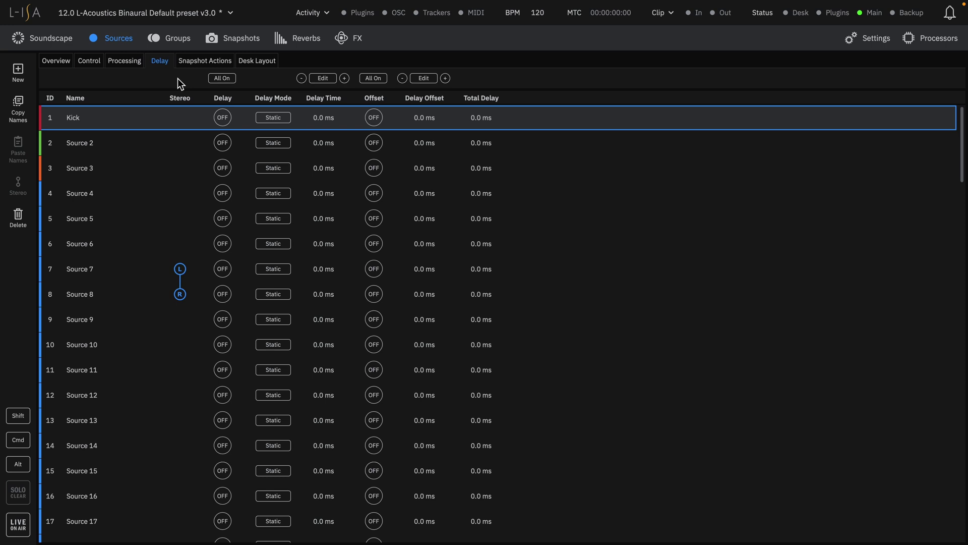
click(222, 118)
click(275, 120)
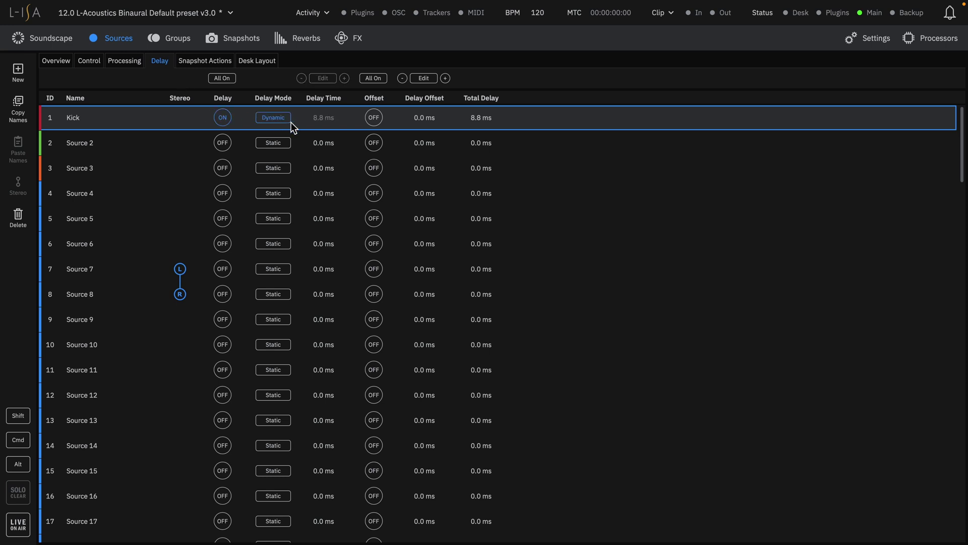
click(290, 122)
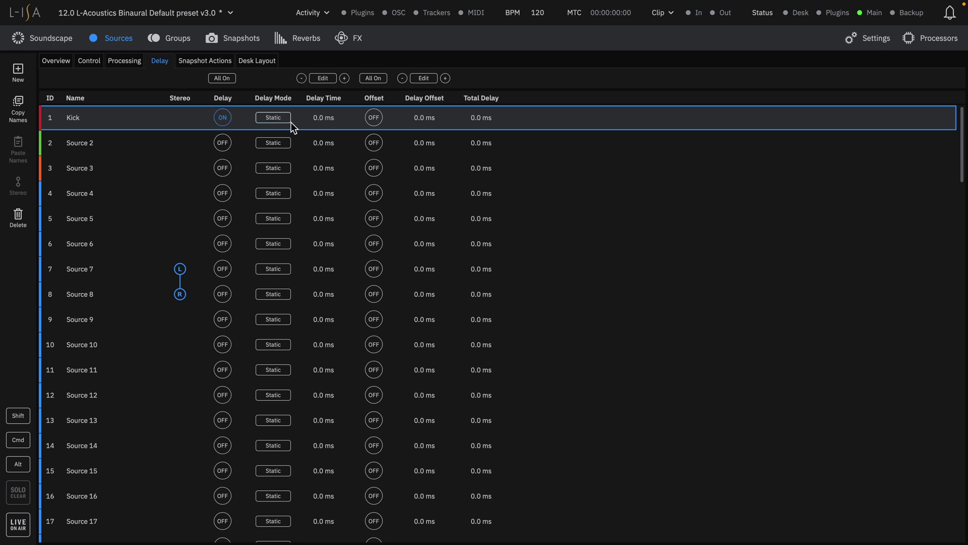
click(227, 120)
View the Snapshot and Desk Layout tabs, then return to the Overview table
click(218, 61)
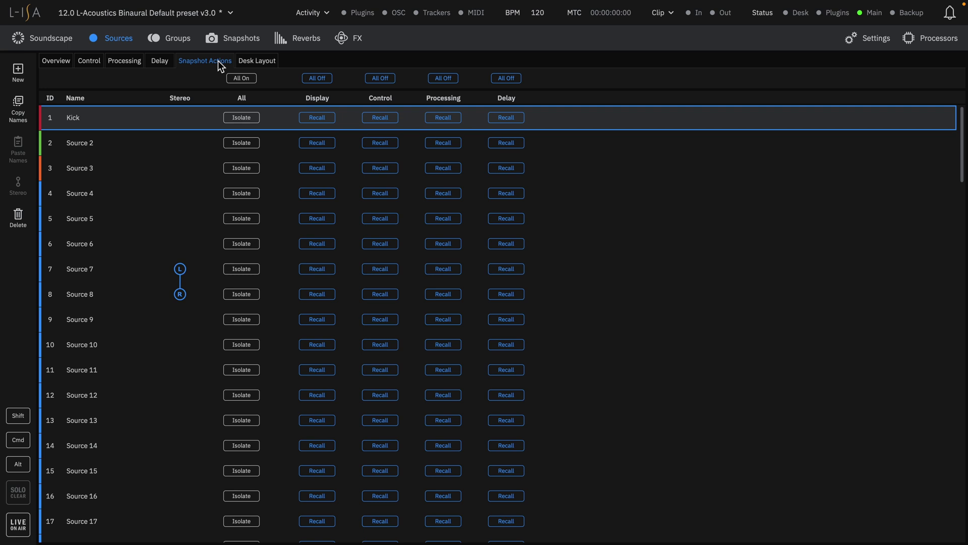
click(245, 63)
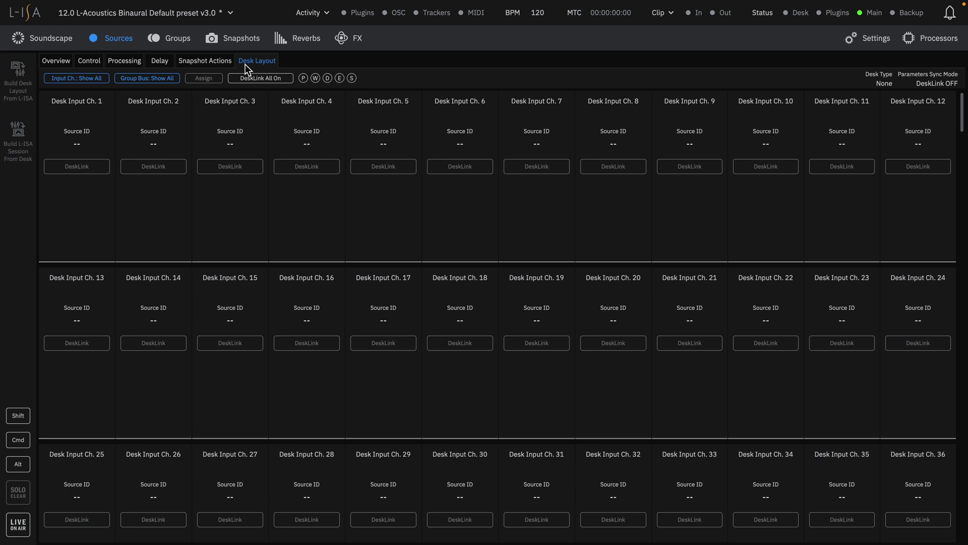
click(68, 58)
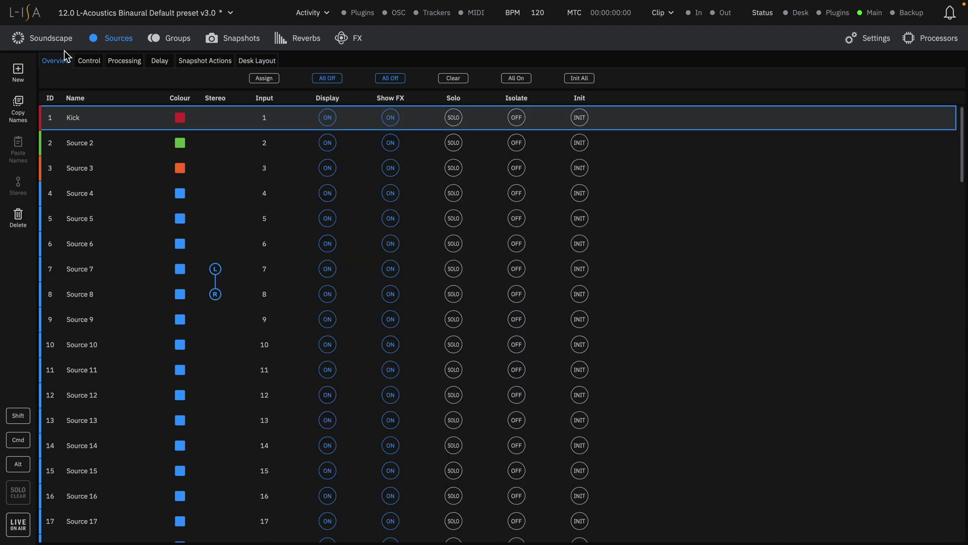
Show the Soundscape page with its sources list and select Sources 6 and 5
click(62, 44)
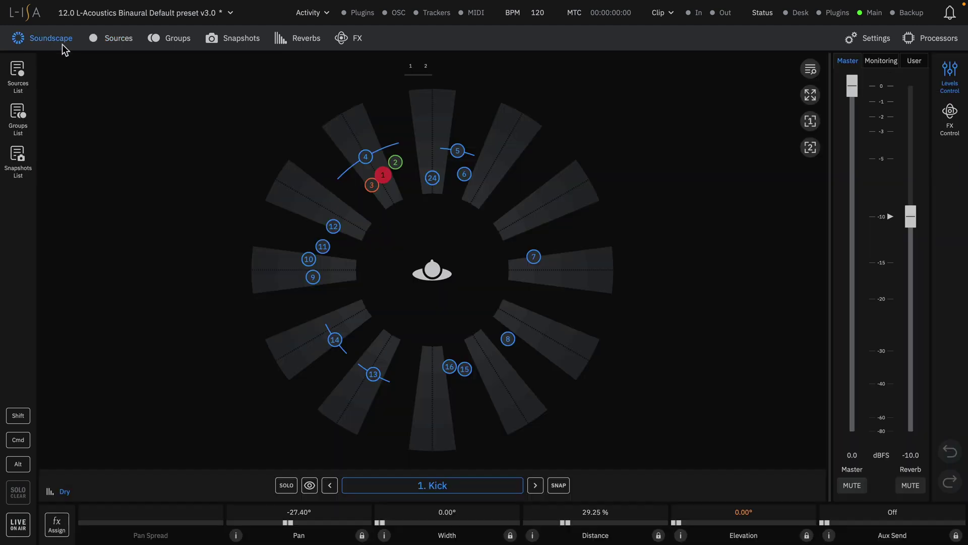
click(18, 76)
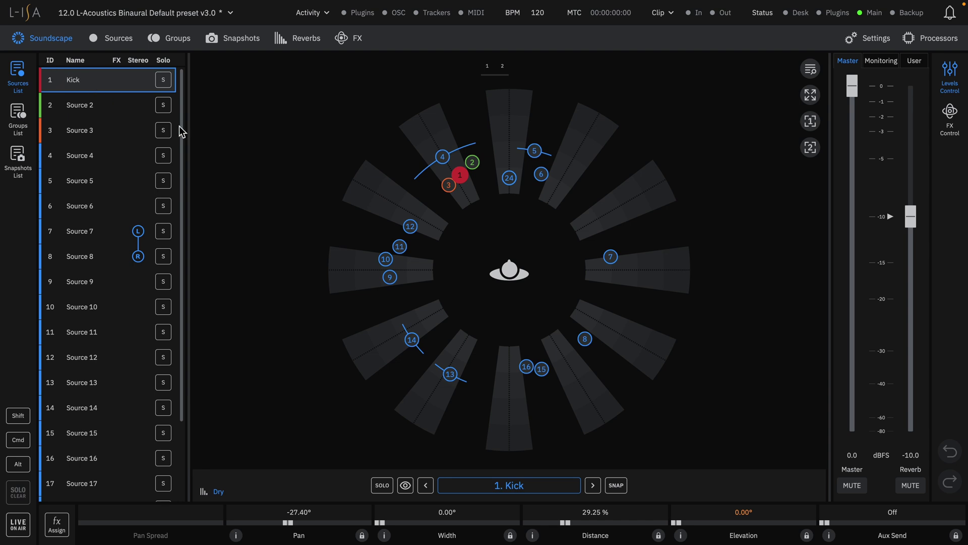
click(105, 212)
click(107, 185)
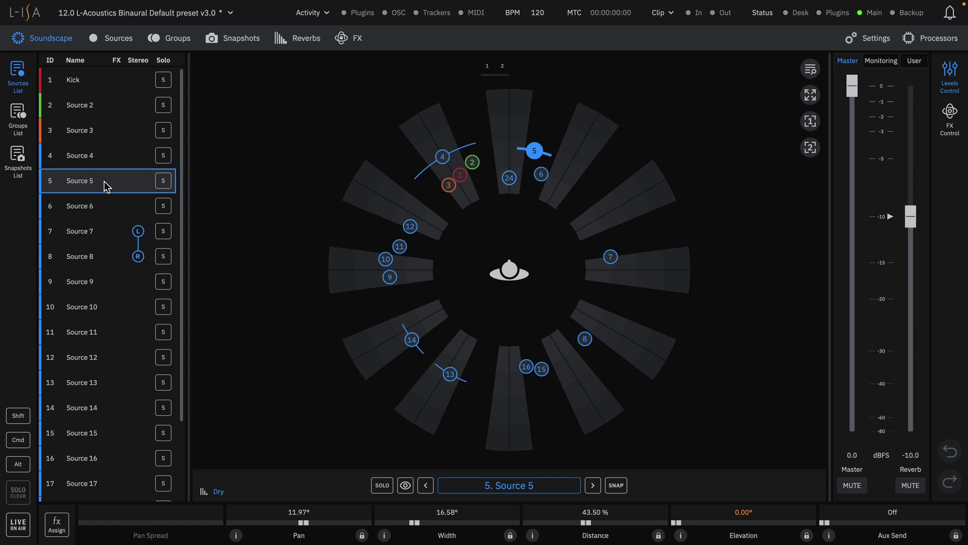
Open and close the source picker, then use the arrow buttons to step back to Kick
click(487, 485)
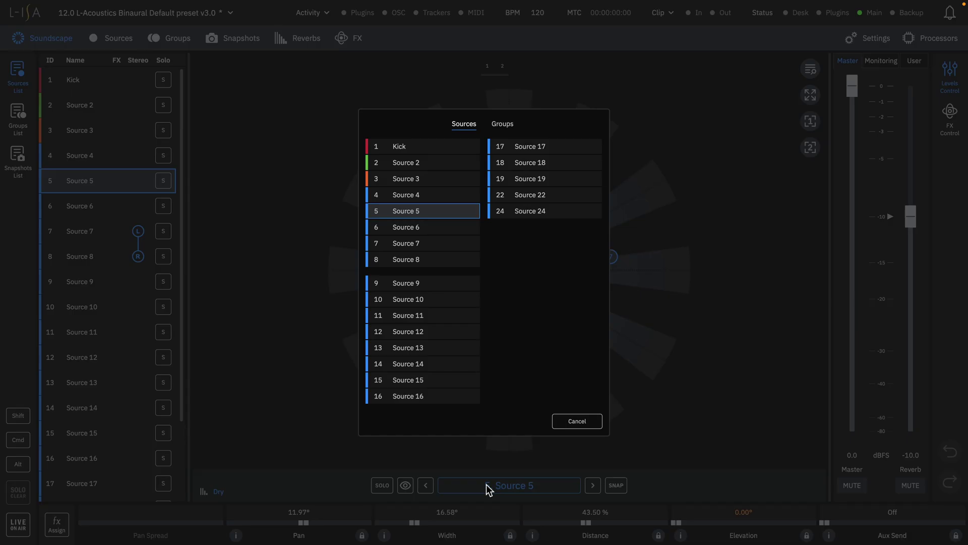
click(566, 420)
click(593, 485)
click(593, 486)
click(592, 485)
click(593, 485)
click(592, 485)
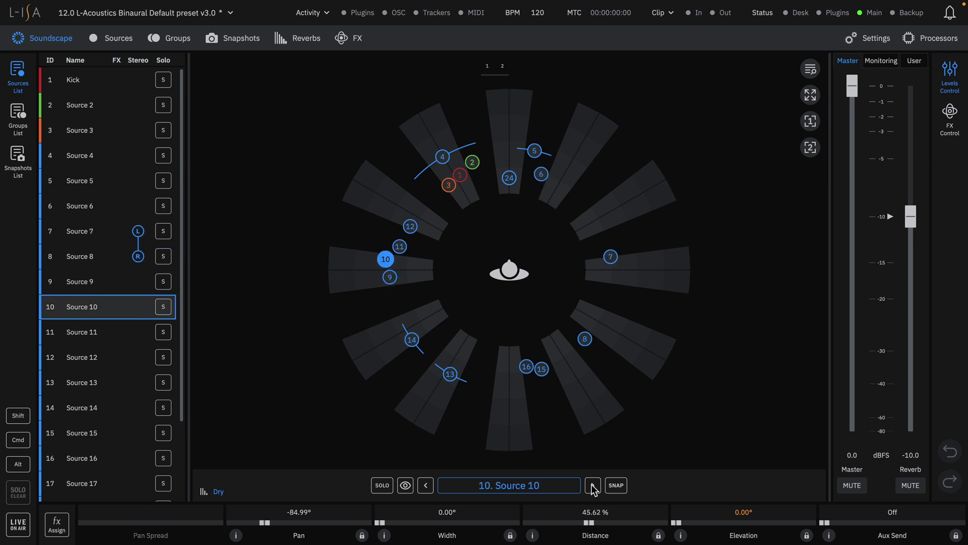
click(426, 485)
click(426, 485)
click(426, 485)
click(426, 485)
click(426, 485)
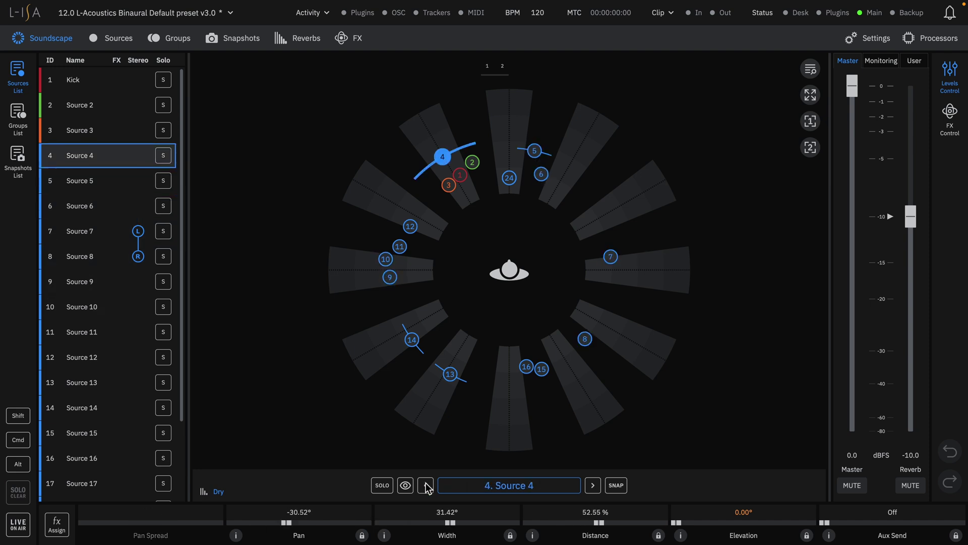
click(425, 485)
click(425, 485)
click(426, 485)
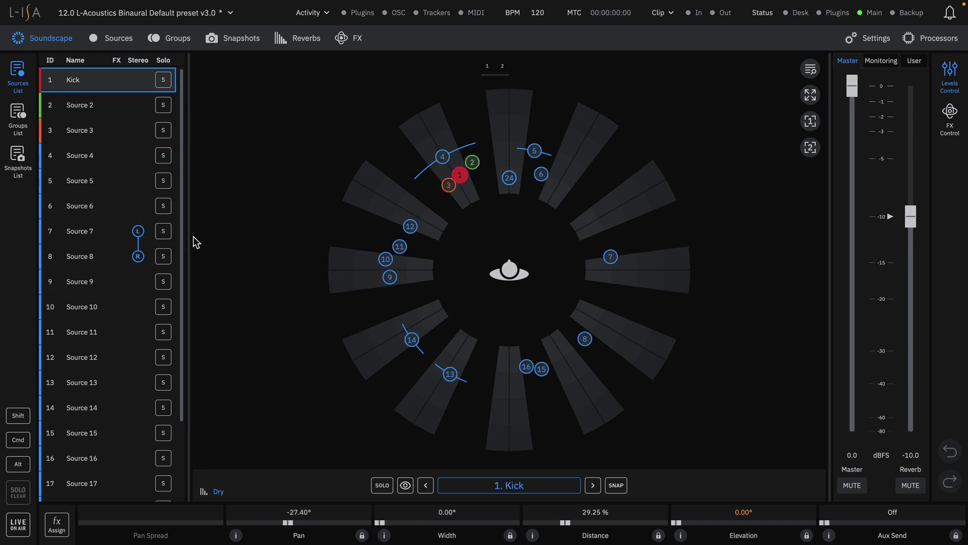
click(166, 84)
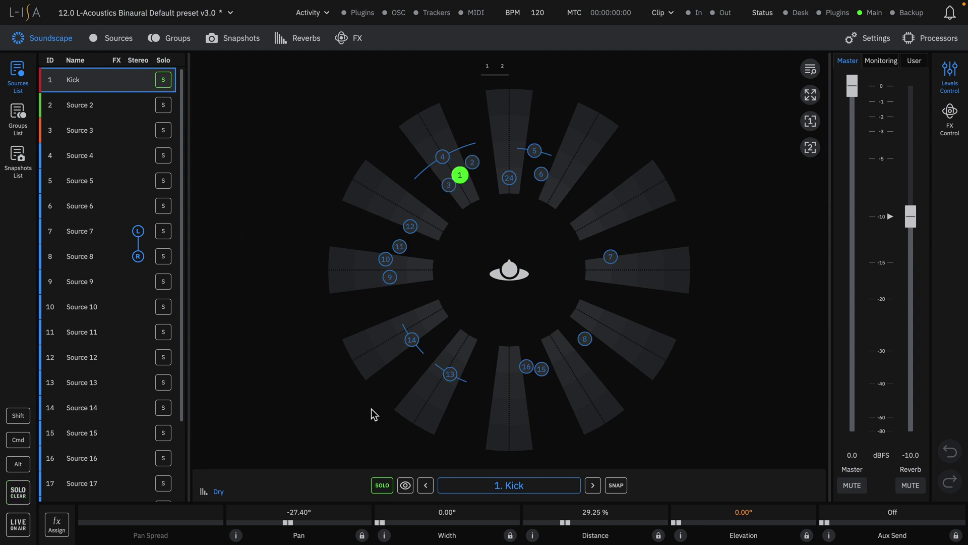
click(405, 485)
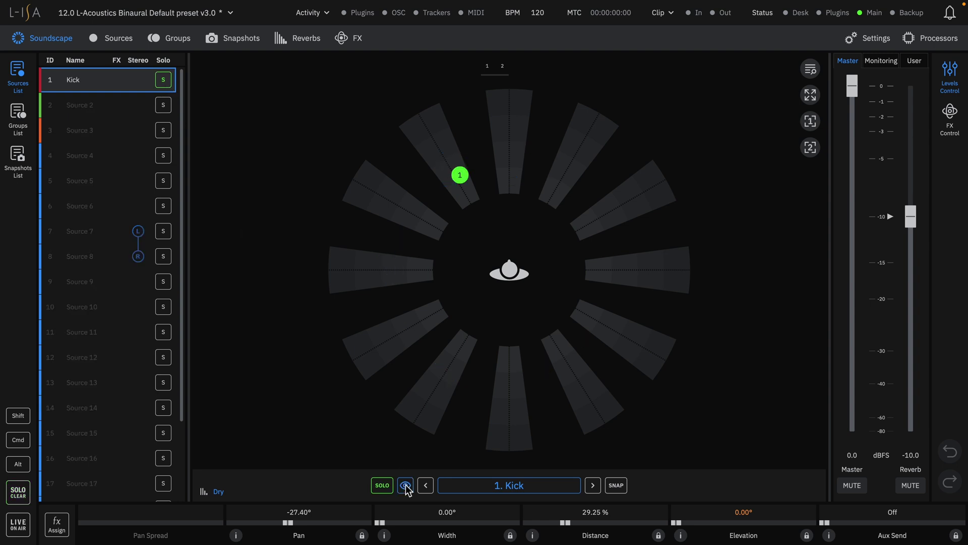
click(405, 485)
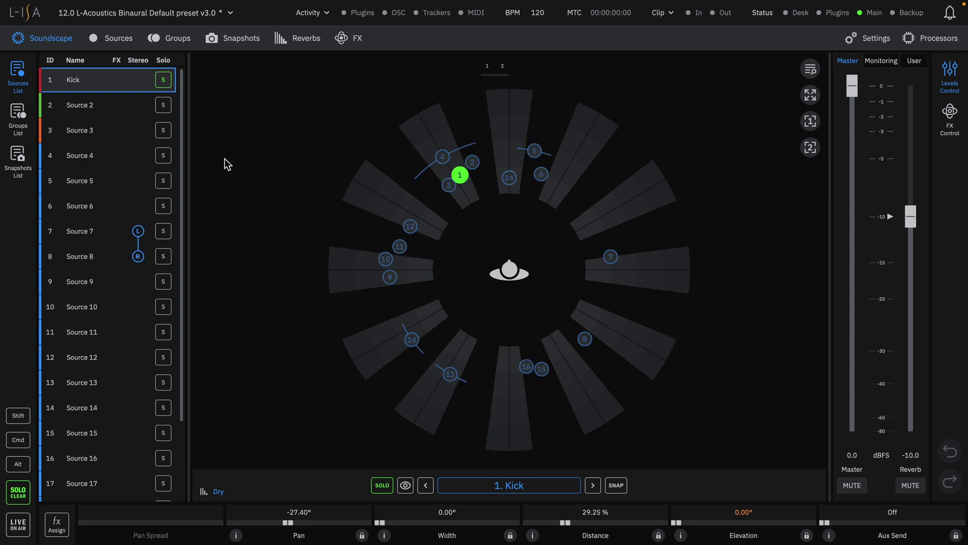
click(163, 130)
click(163, 156)
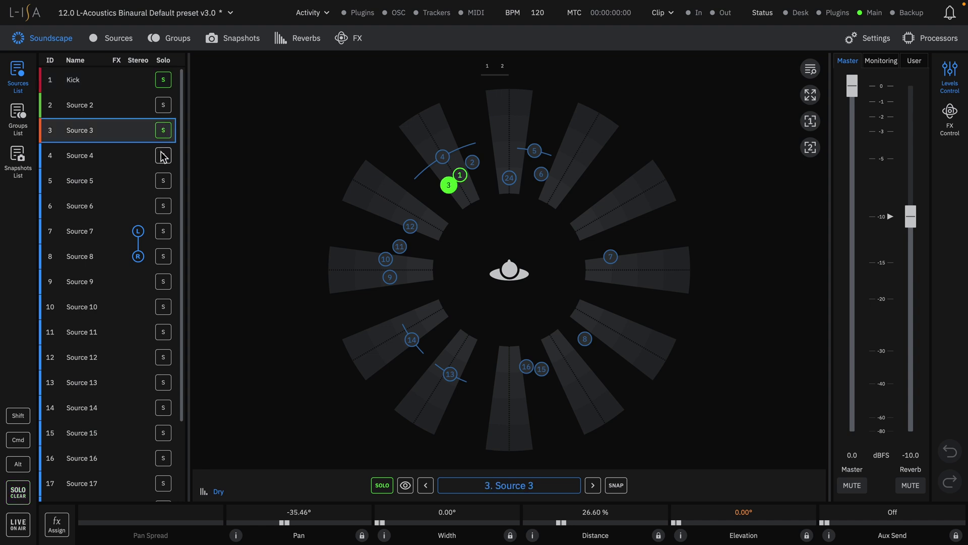
click(163, 207)
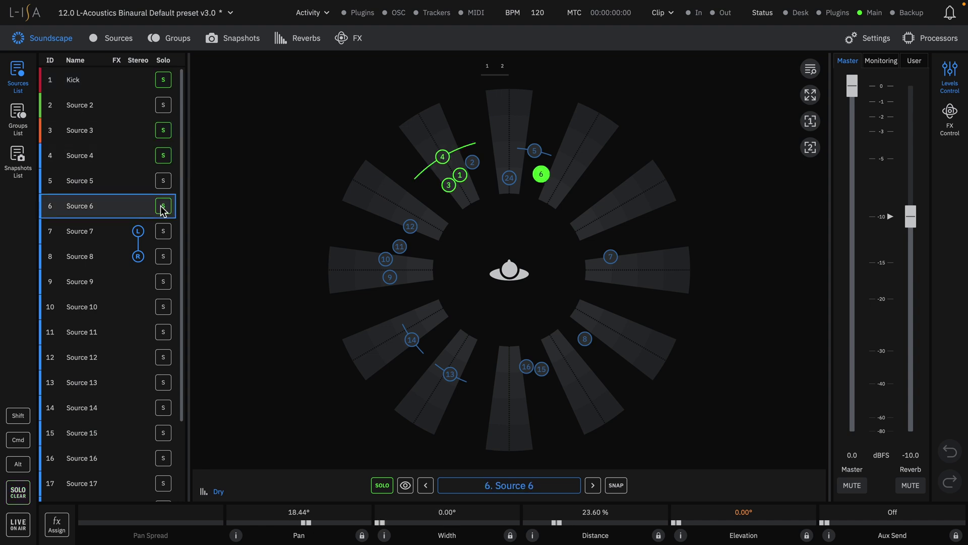
click(20, 490)
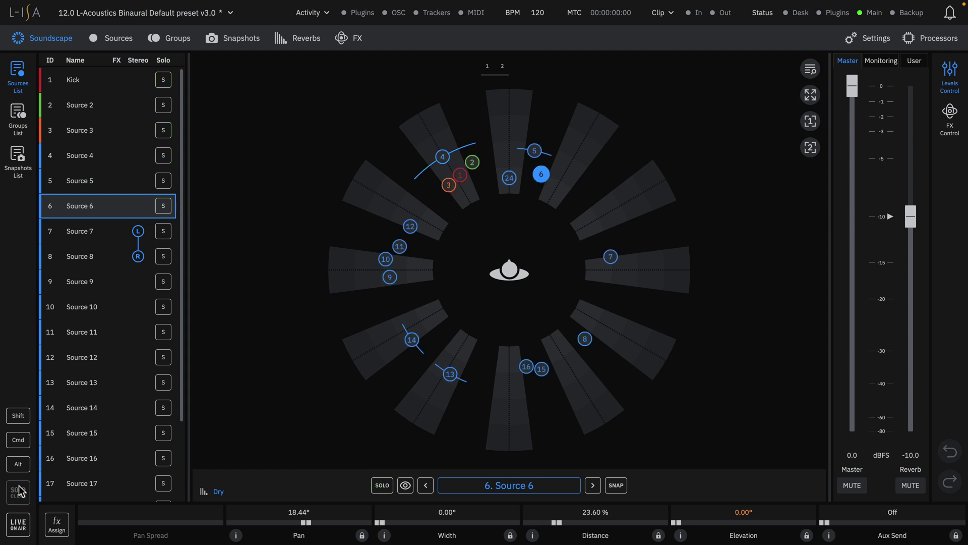
click(118, 82)
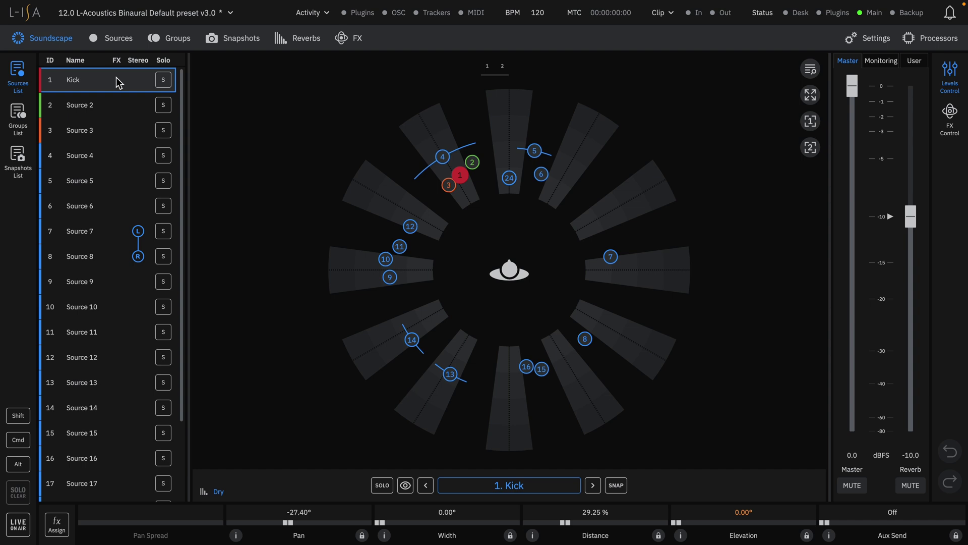
Multi-select Sources 3, 4, 6, 9 and 10 in the source list
key(ctrl+super)
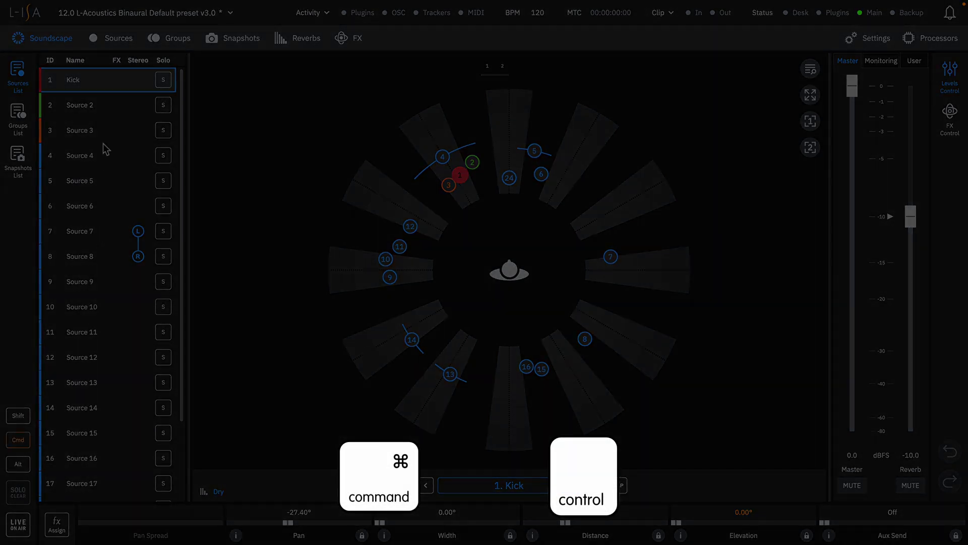
super+click(110, 135)
super+click(107, 161)
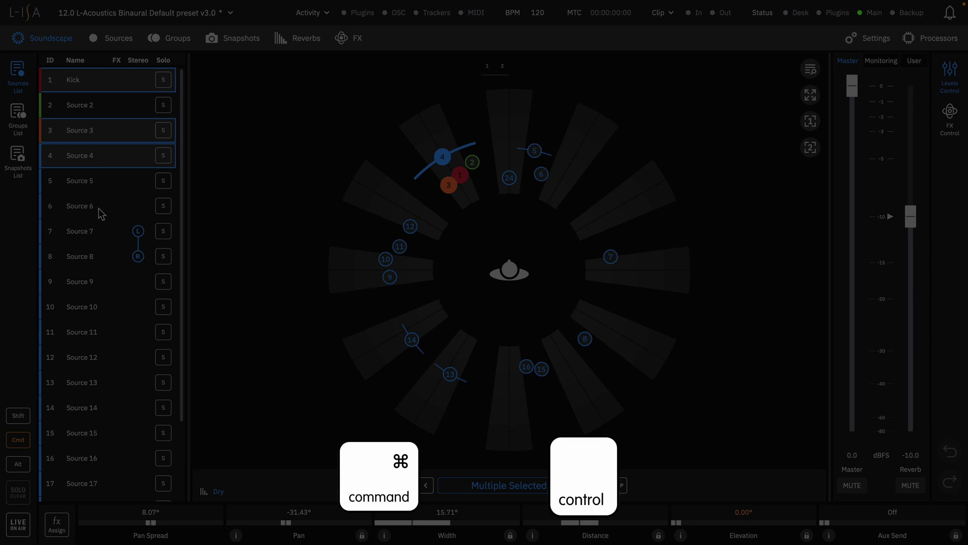
super+click(100, 212)
super+click(95, 294)
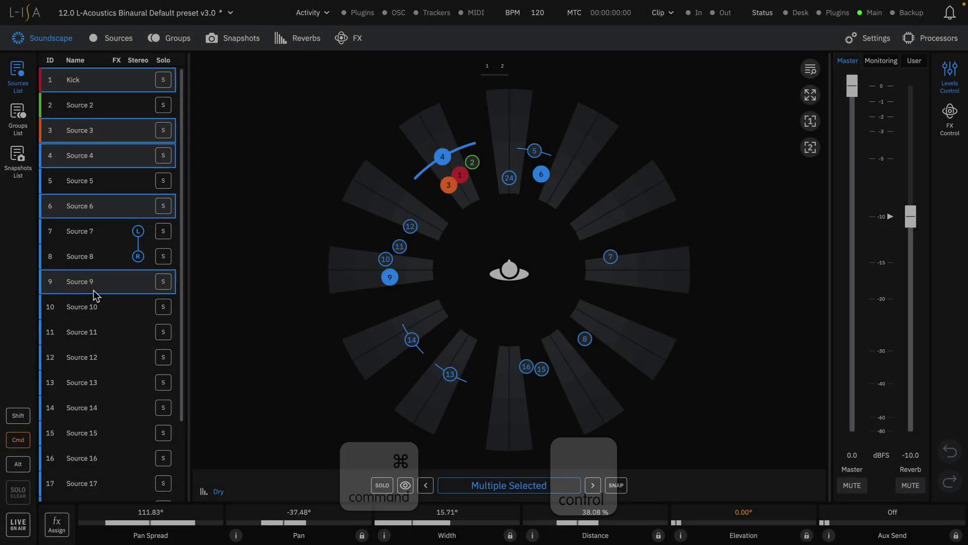
super+click(96, 306)
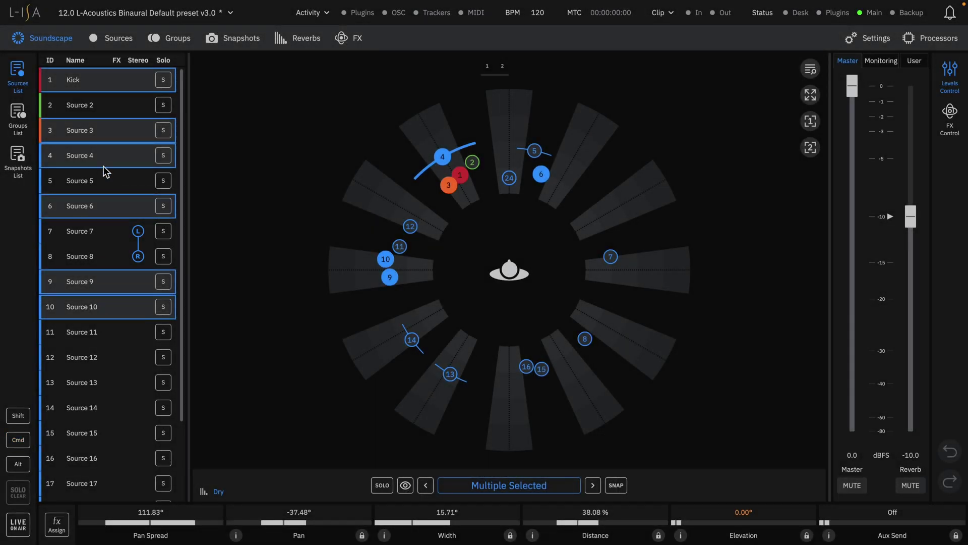
Select Sources 2, 4, 5 and the 7+8 pair, then solo the pair, Source 5, finally Source 4
click(108, 109)
click(102, 157)
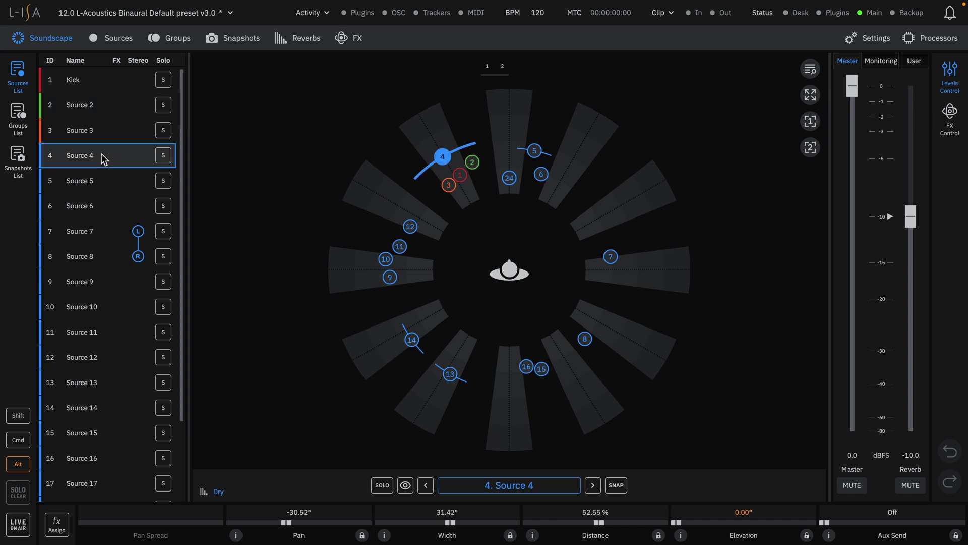
click(99, 187)
click(89, 247)
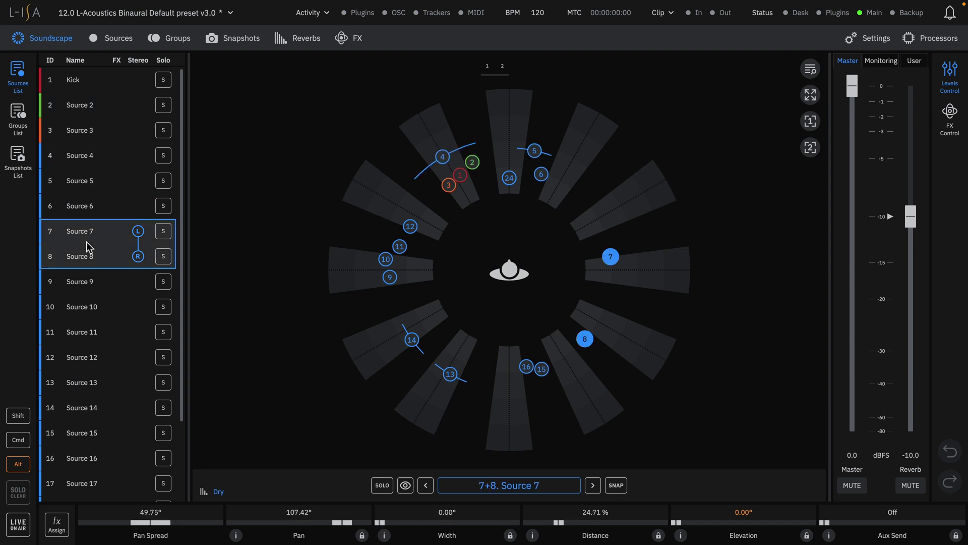
click(163, 257)
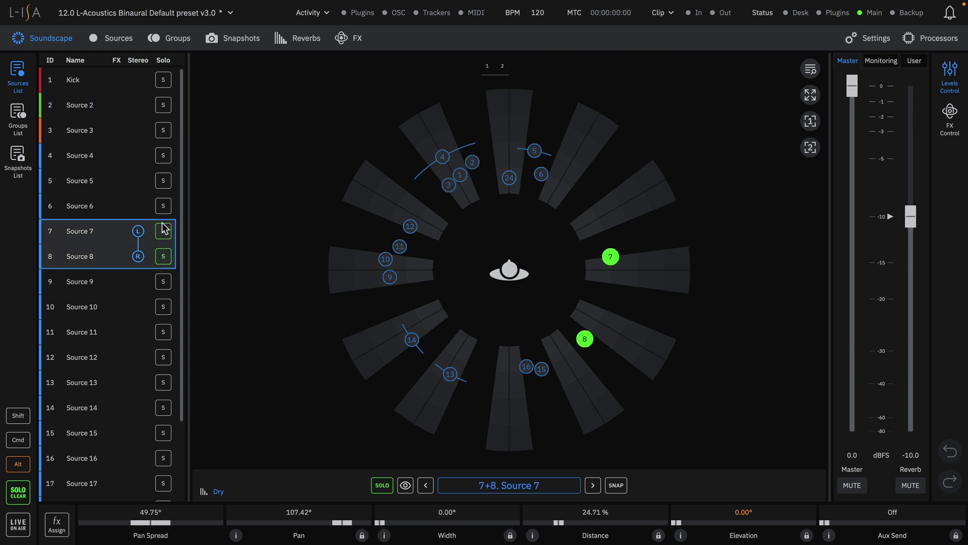
alt+click(167, 183)
alt+click(165, 157)
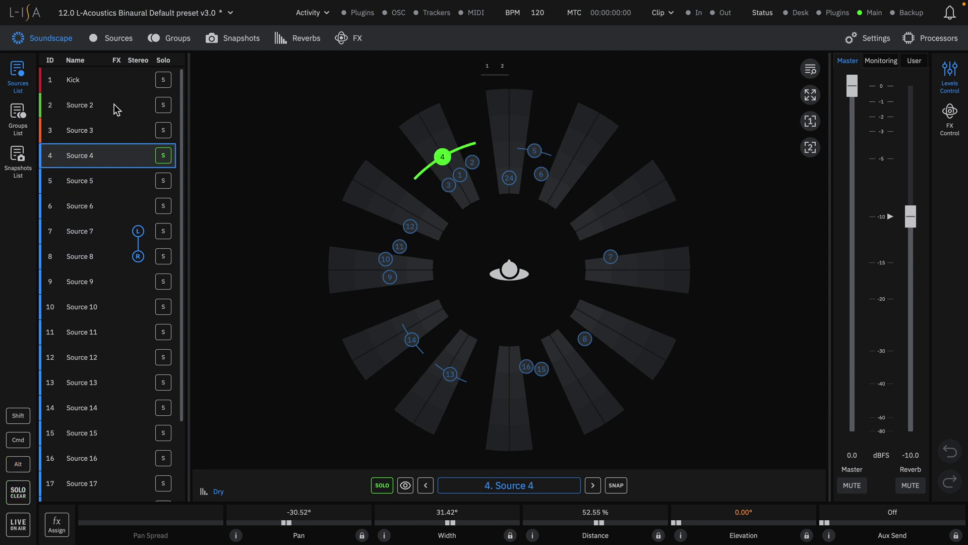
Unsolo Source 4, then range-select Sources 1 through 13 using range selection mode
click(110, 89)
click(164, 159)
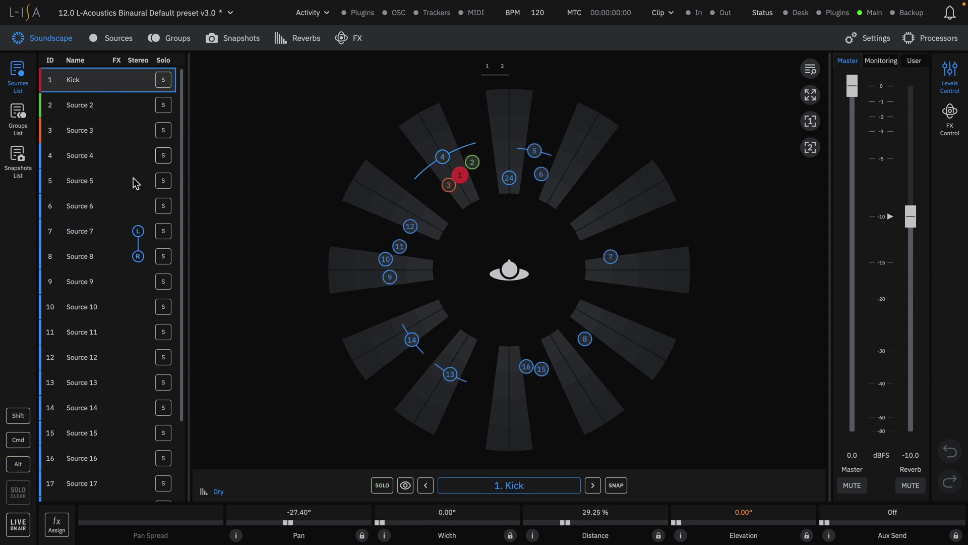
click(19, 415)
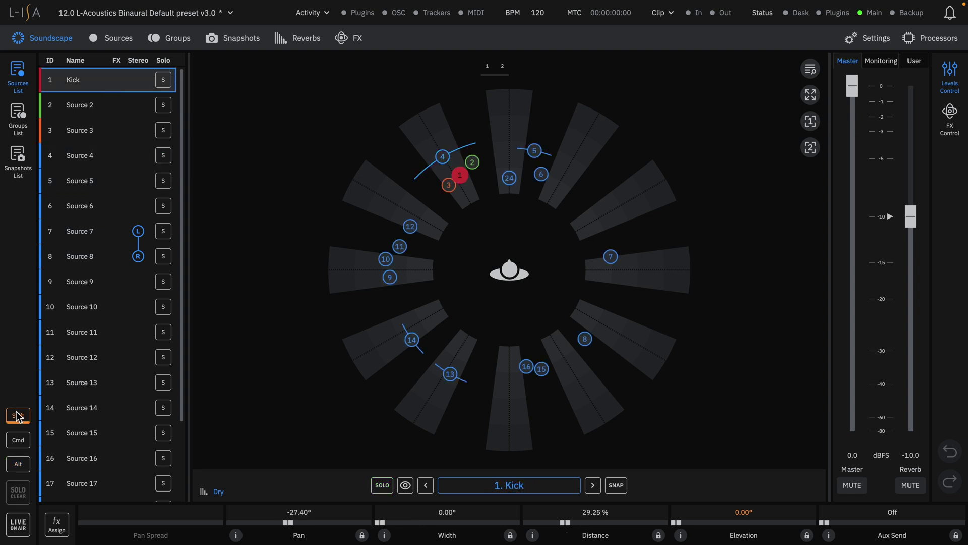
click(95, 159)
click(87, 248)
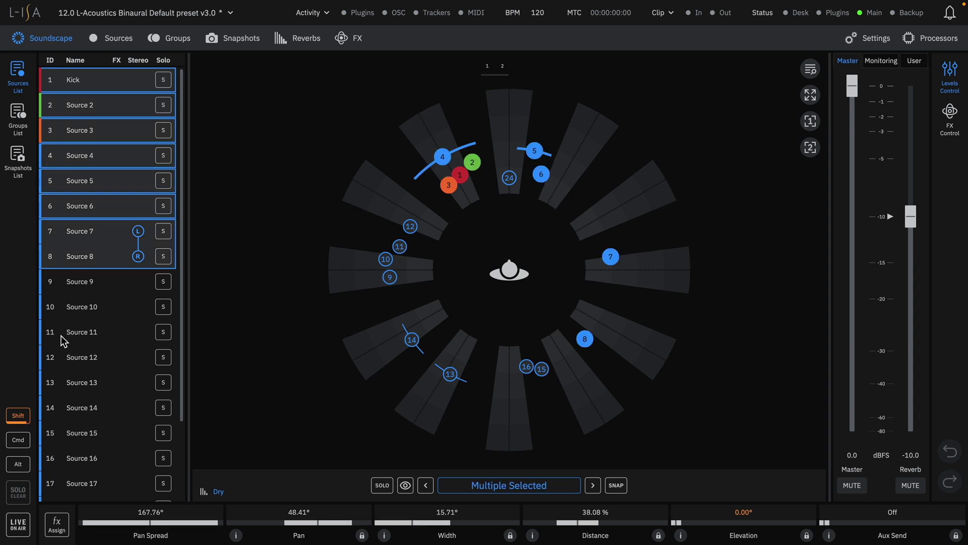
click(81, 366)
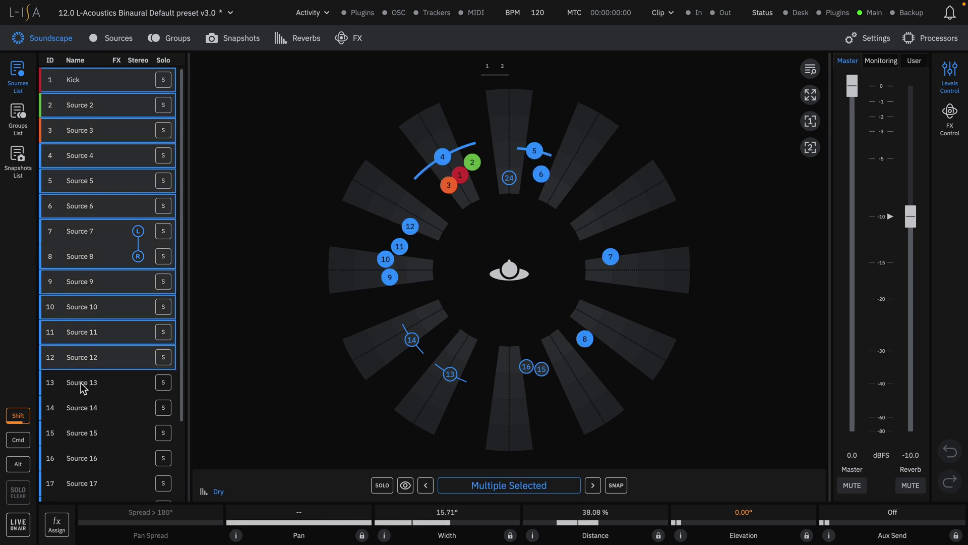
click(82, 385)
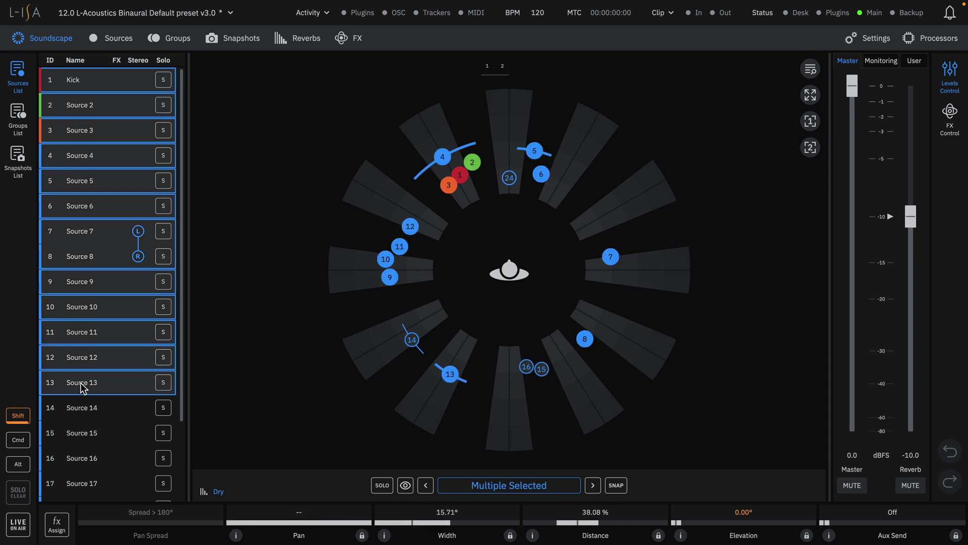
click(18, 415)
Select Source 14, add Sources 11 and 10 in add-to-selection mode, then reselect Kick
click(79, 417)
click(19, 440)
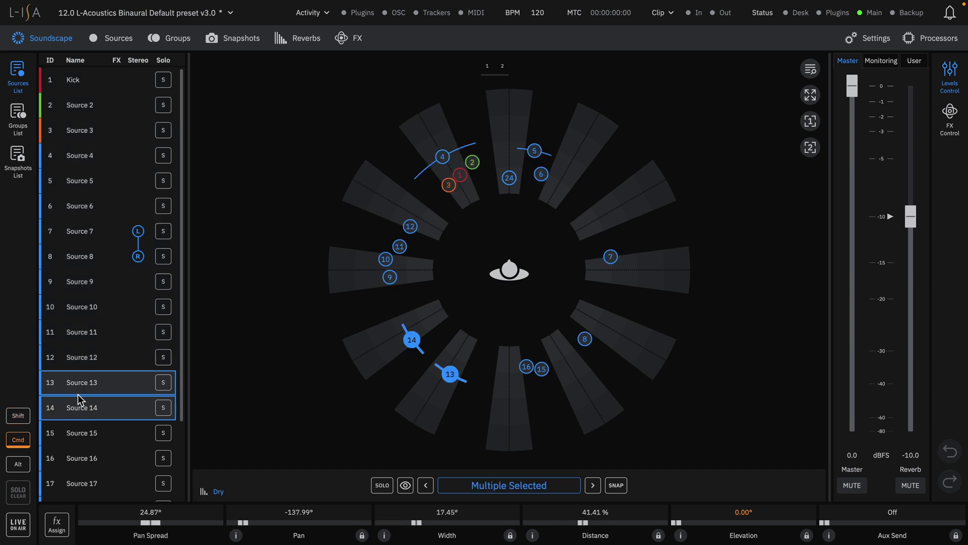
click(102, 333)
click(103, 313)
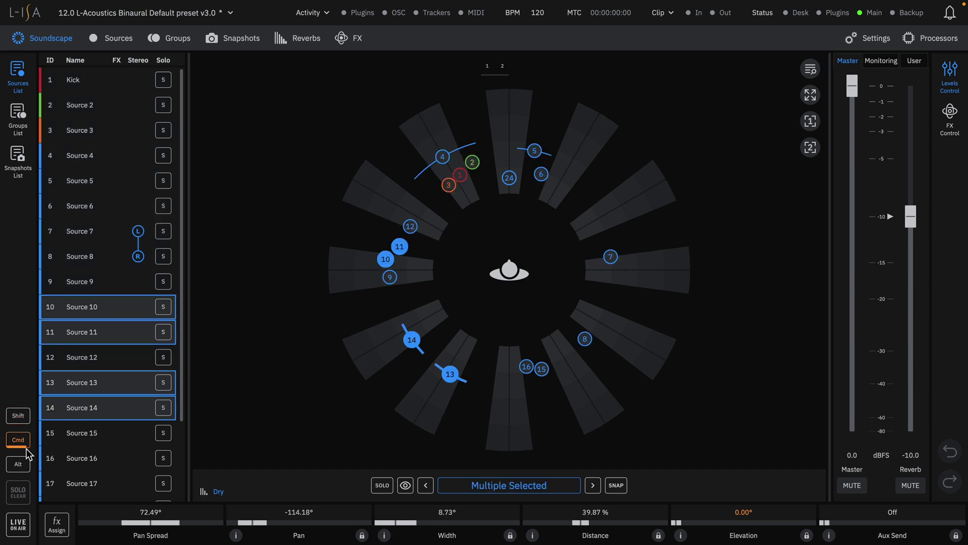
click(104, 82)
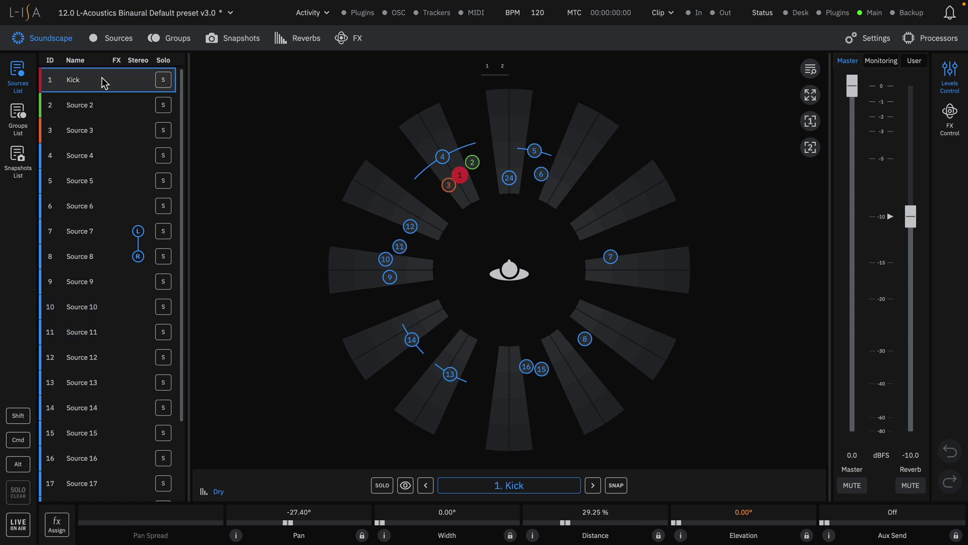